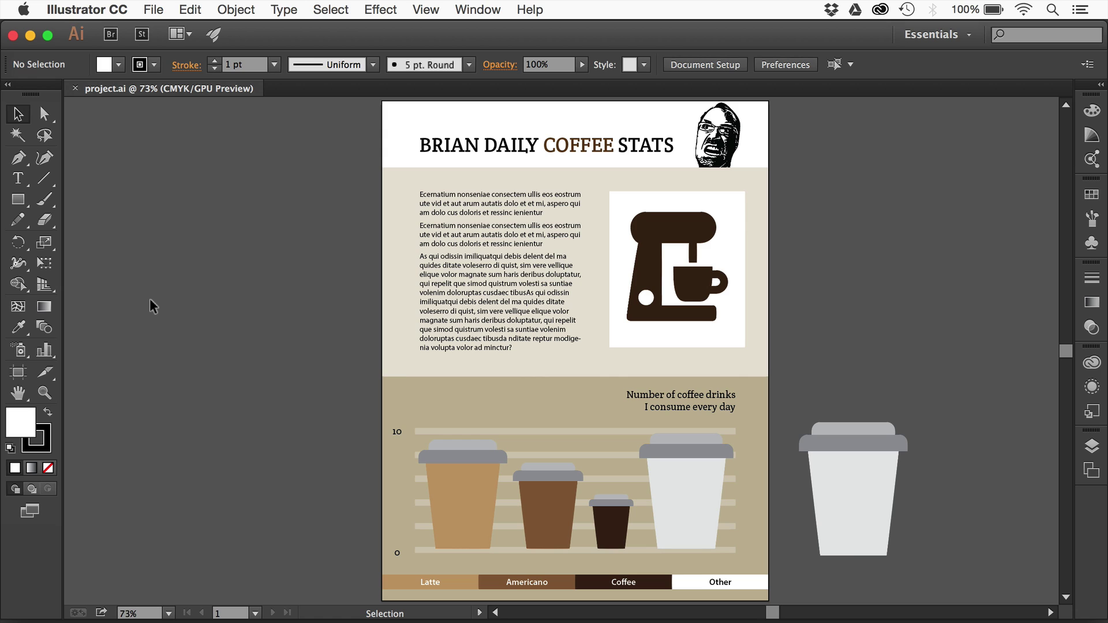
Step: Turn on Enable Creative Cloud Charts (Preview) in the Technology Previews preferences
{"action": "left_click", "coordinate": [77, 10]}
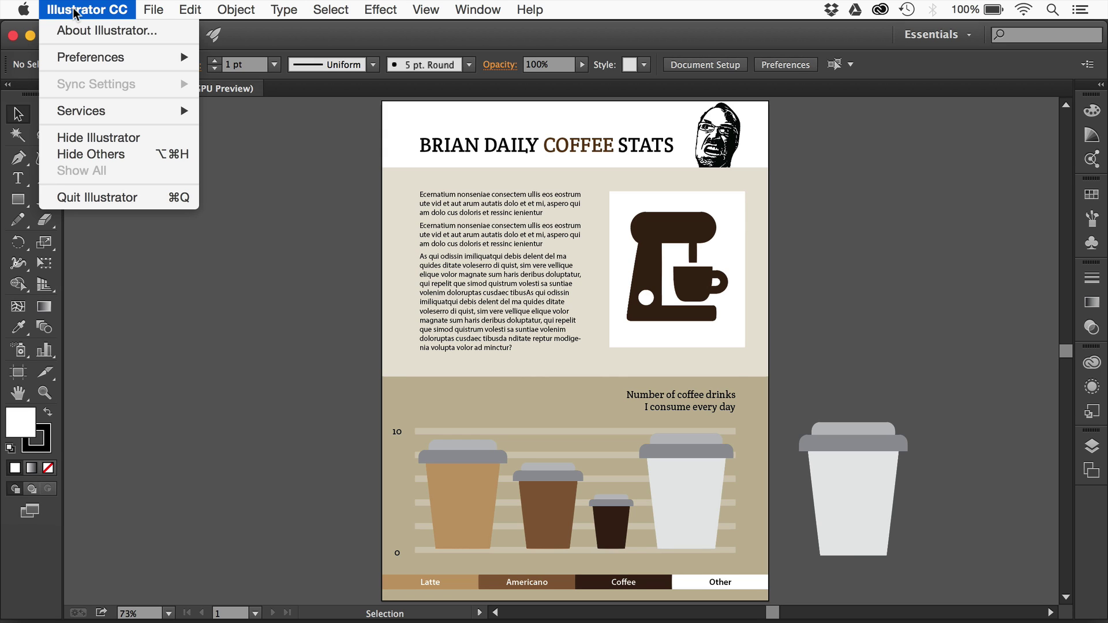
{"action": "mouse_move", "coordinate": [115, 67]}
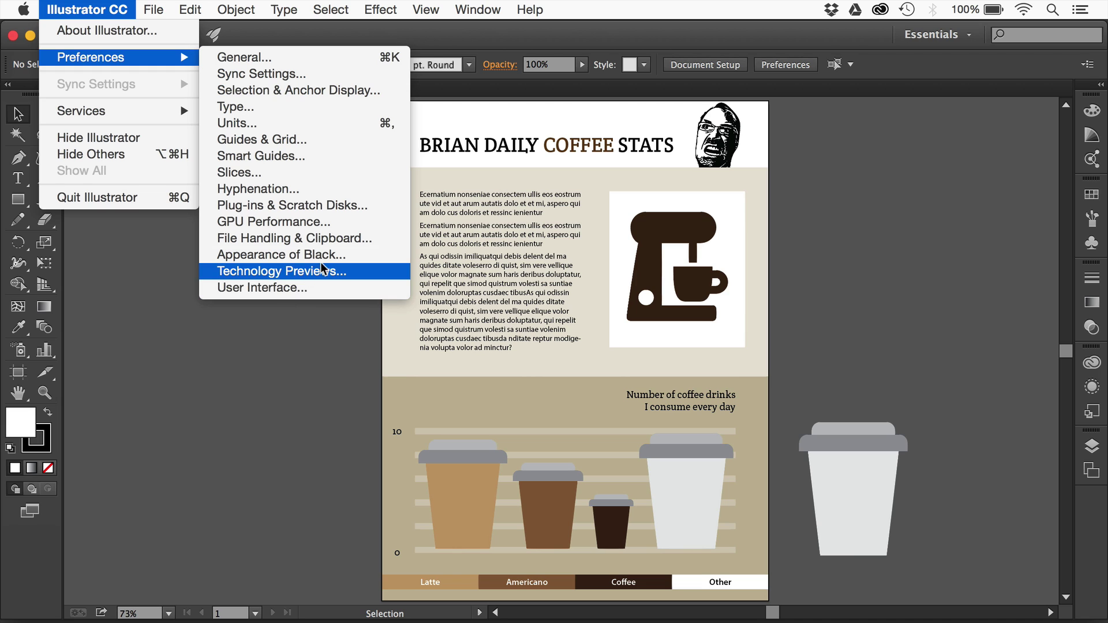
{"action": "left_click", "coordinate": [338, 271]}
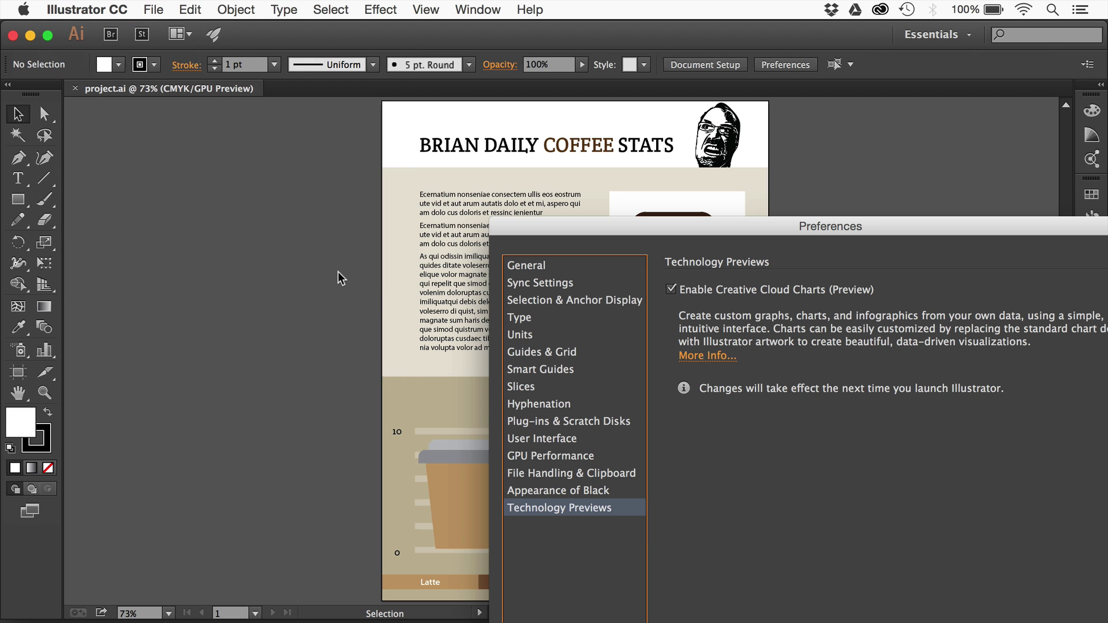
{"action": "left_click_drag", "start_coordinate": [563, 230], "coordinate": [230, 96]}
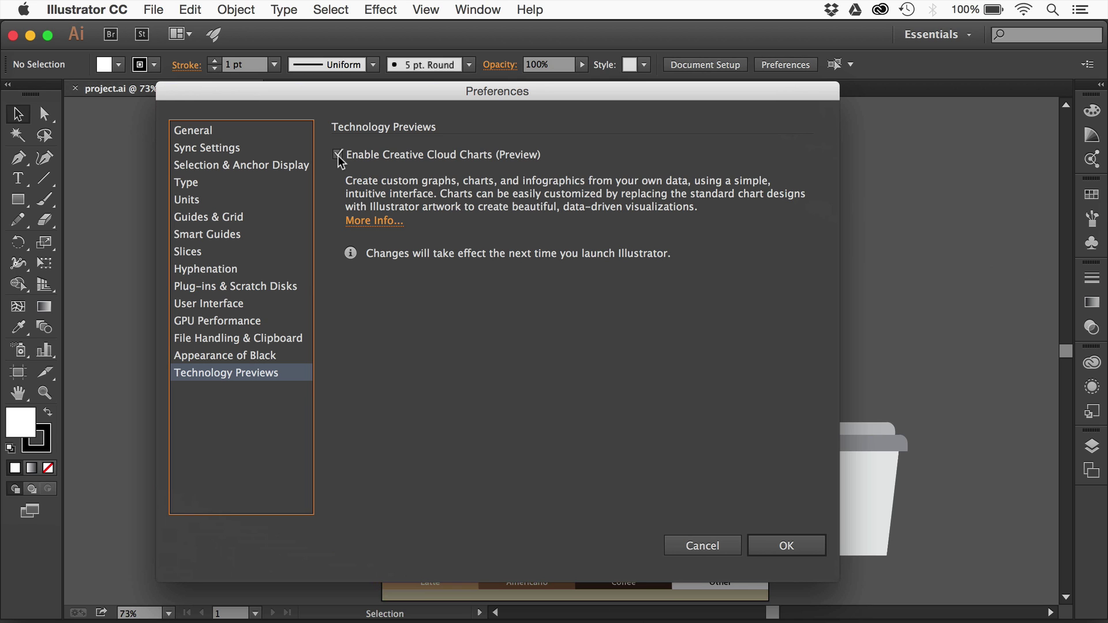
Step: Delete the old coffee cup chart and draw a new Creative Cloud chart across the gridlines
{"action": "left_click", "coordinate": [787, 545]}
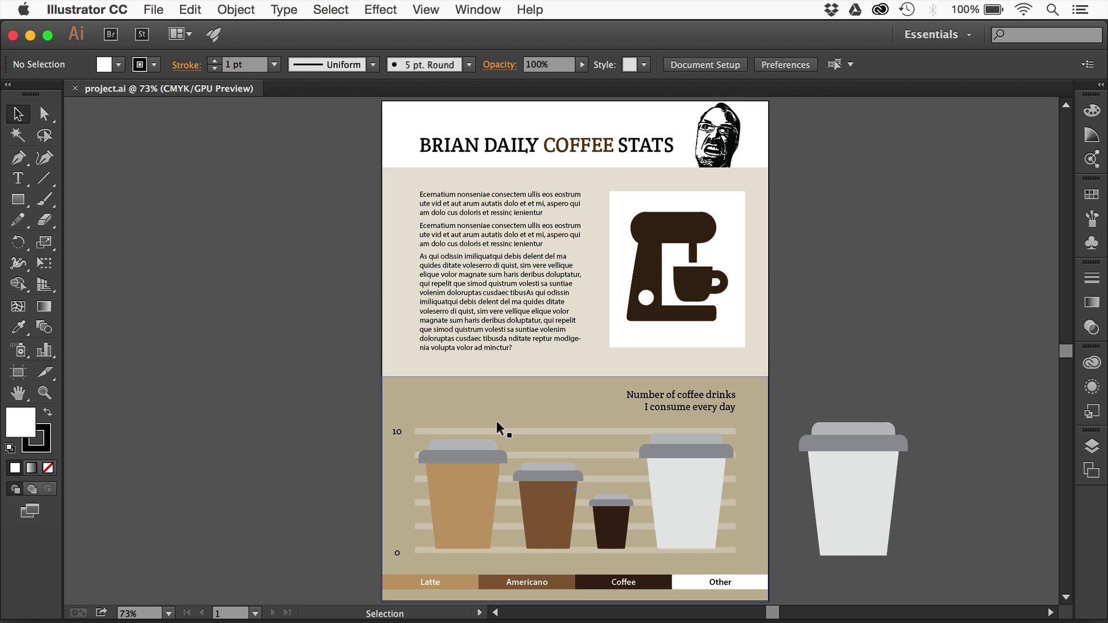
{"action": "key", "text": "super+space"}
{"action": "left_click_drag", "start_coordinate": [580, 507], "coordinate": [723, 401]}
{"action": "left_click", "coordinate": [475, 385]}
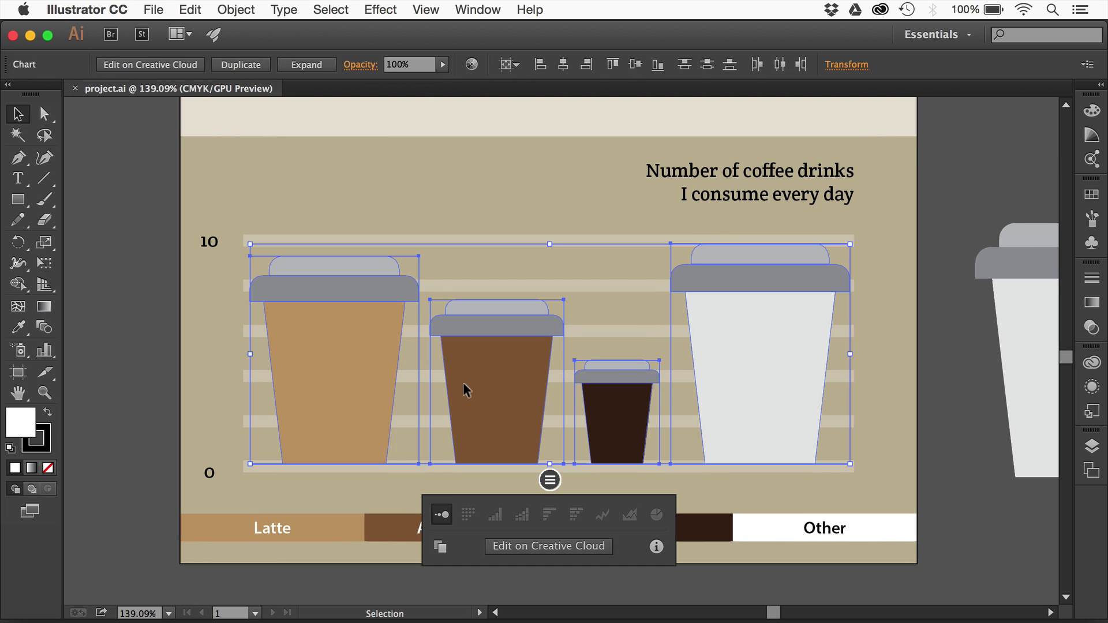
{"action": "key", "text": "Delete"}
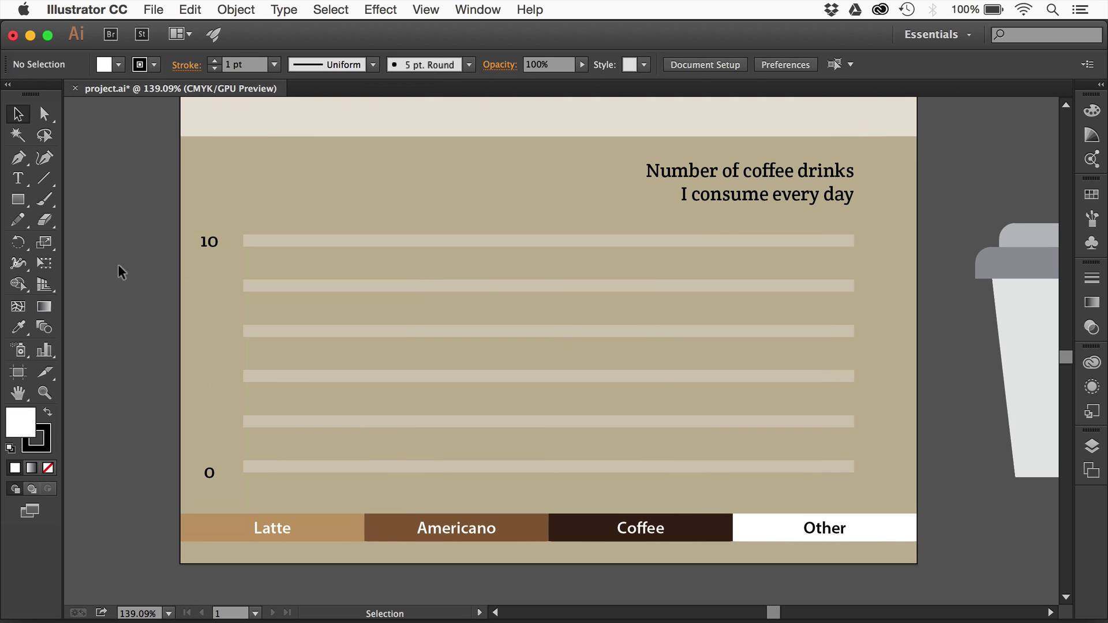
{"action": "left_click", "coordinate": [46, 349]}
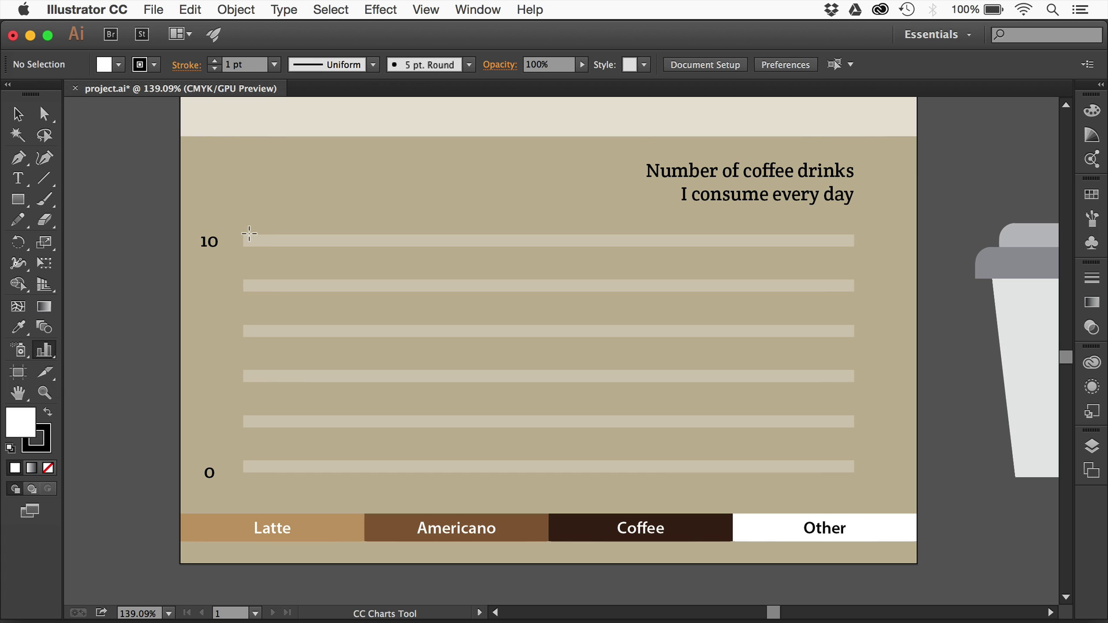
{"action": "left_click_drag", "start_coordinate": [251, 235], "coordinate": [843, 476]}
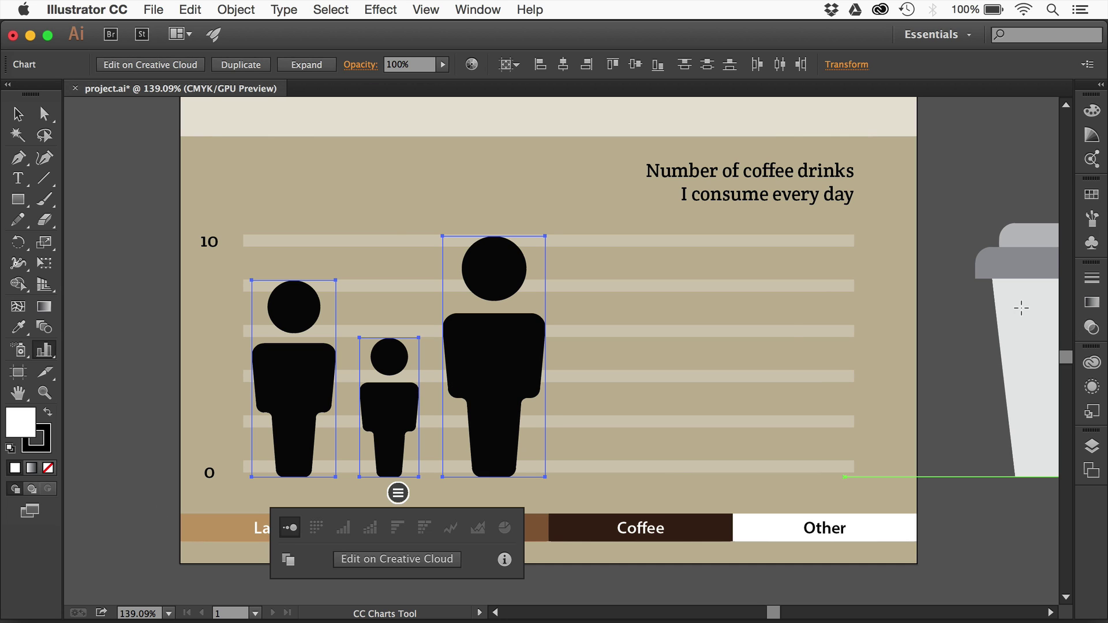
Step: Replace the chart's person figures with the spare cup artwork, then return the spare cup to the right
{"action": "key", "text": "v"}
{"action": "left_click_drag", "start_coordinate": [1015, 290], "coordinate": [394, 362]}
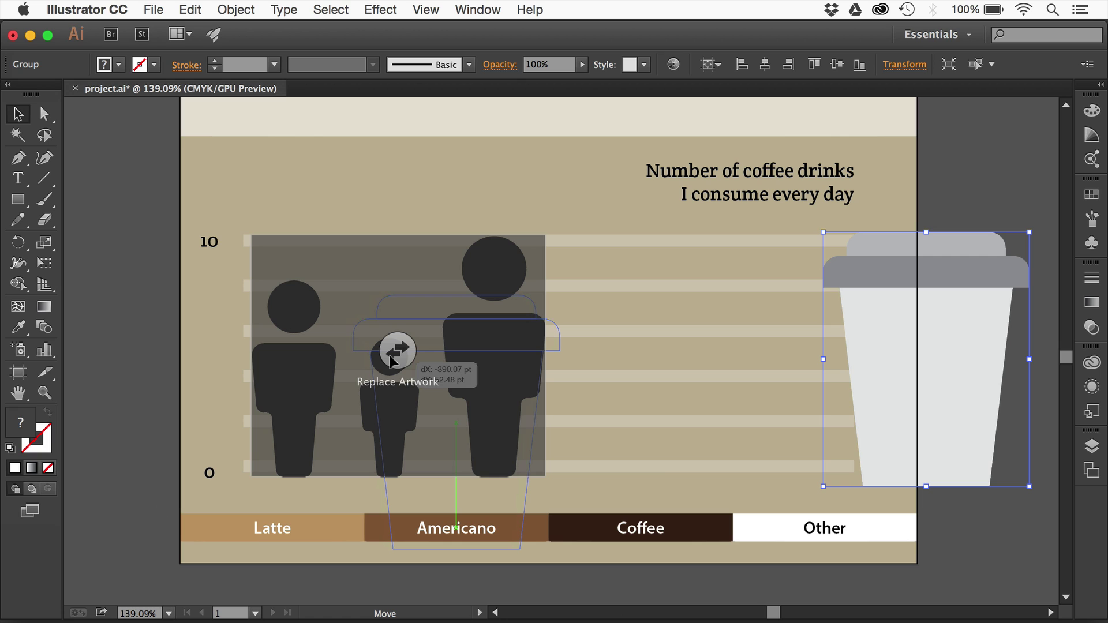
{"action": "left_click_drag", "start_coordinate": [390, 361], "coordinate": [389, 361]}
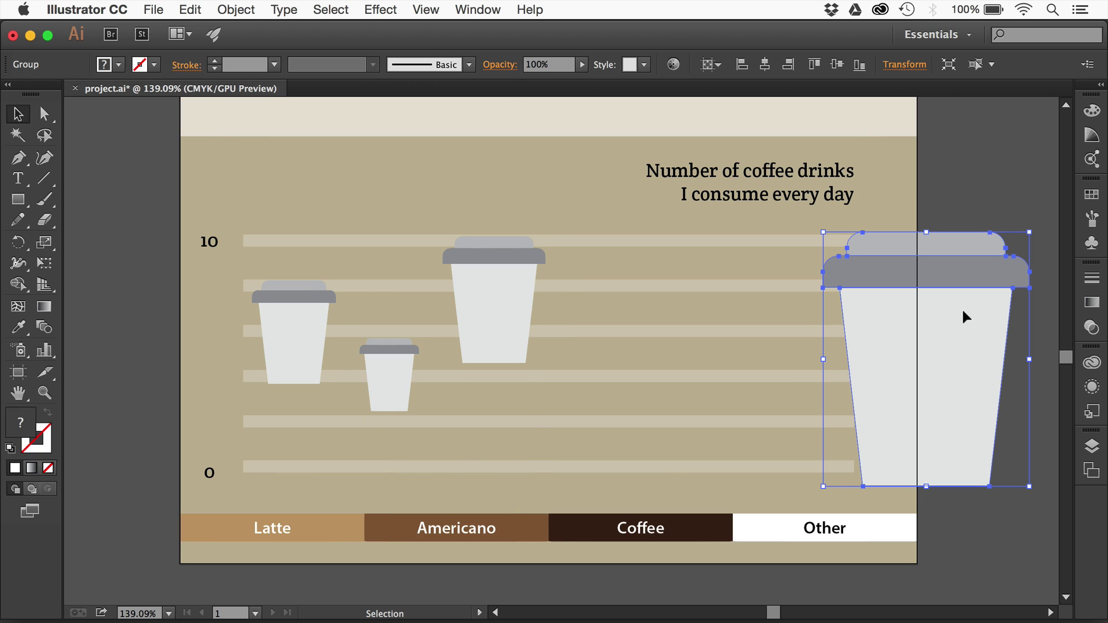
{"action": "left_click_drag", "start_coordinate": [962, 307], "coordinate": [992, 311]}
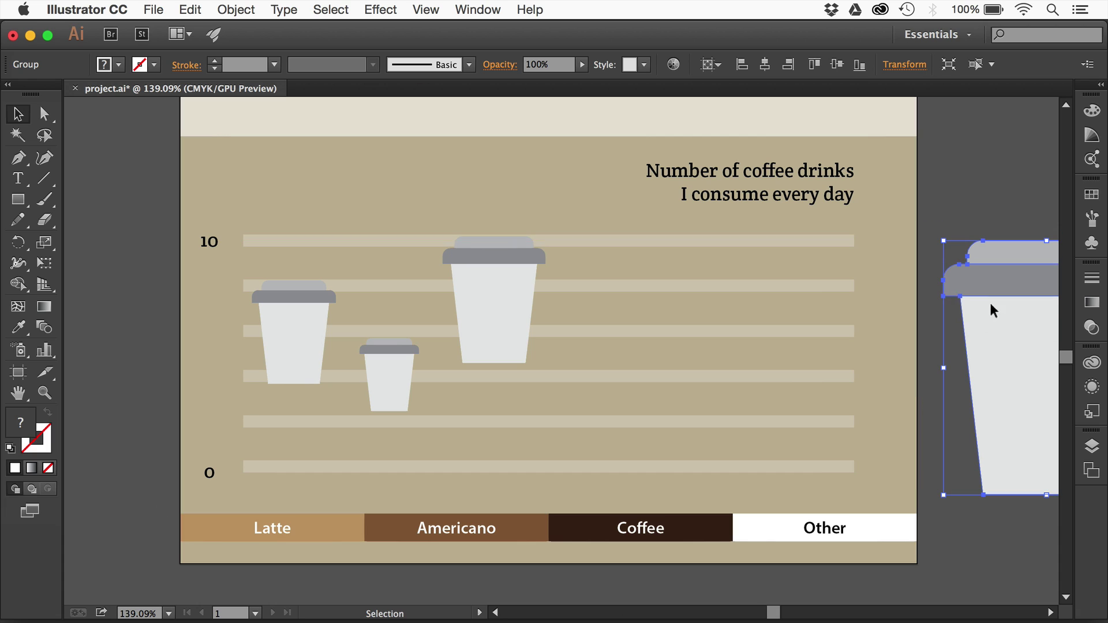
Step: Fill the left chart cup's body with the Latte tan colour
{"action": "left_click", "coordinate": [41, 113]}
{"action": "left_click", "coordinate": [272, 345]}
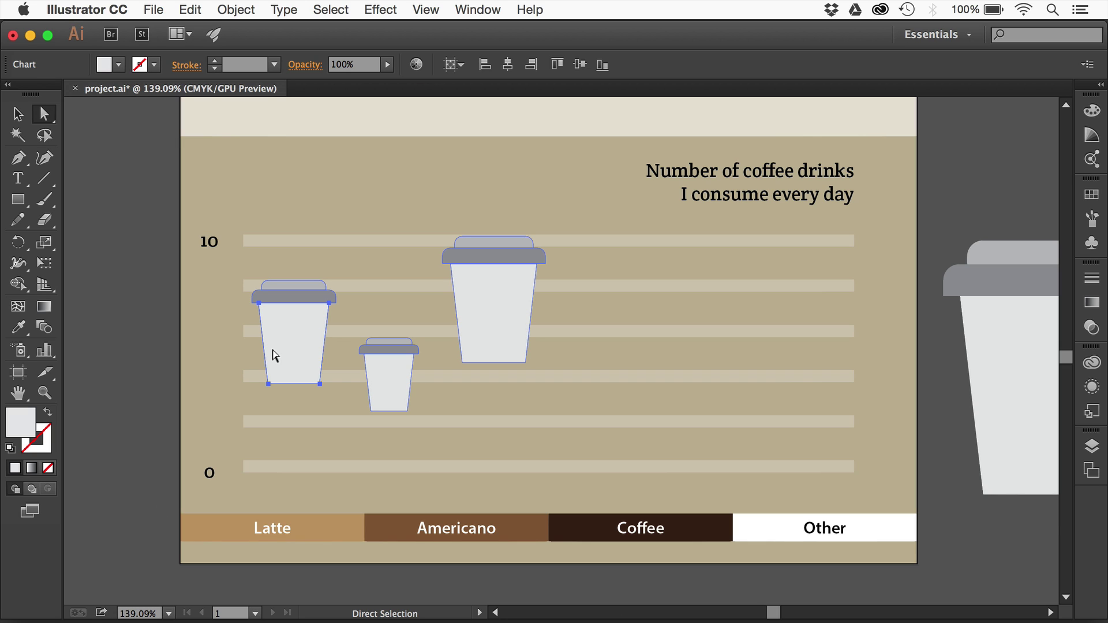
{"action": "left_click", "coordinate": [19, 327]}
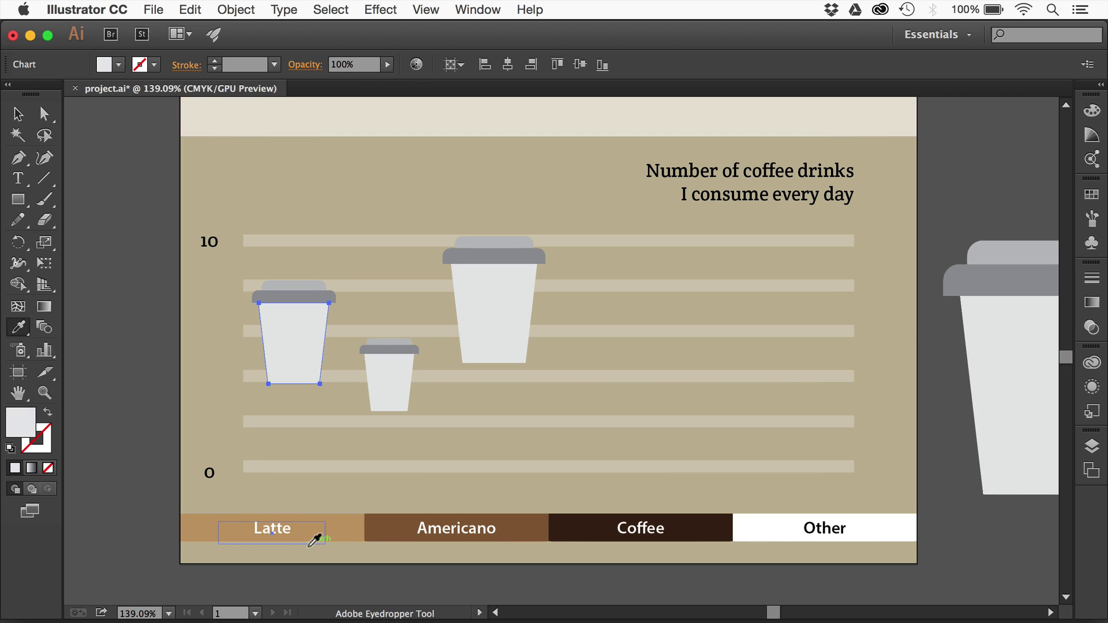
{"action": "left_click", "coordinate": [323, 532]}
{"action": "left_click", "coordinate": [336, 532]}
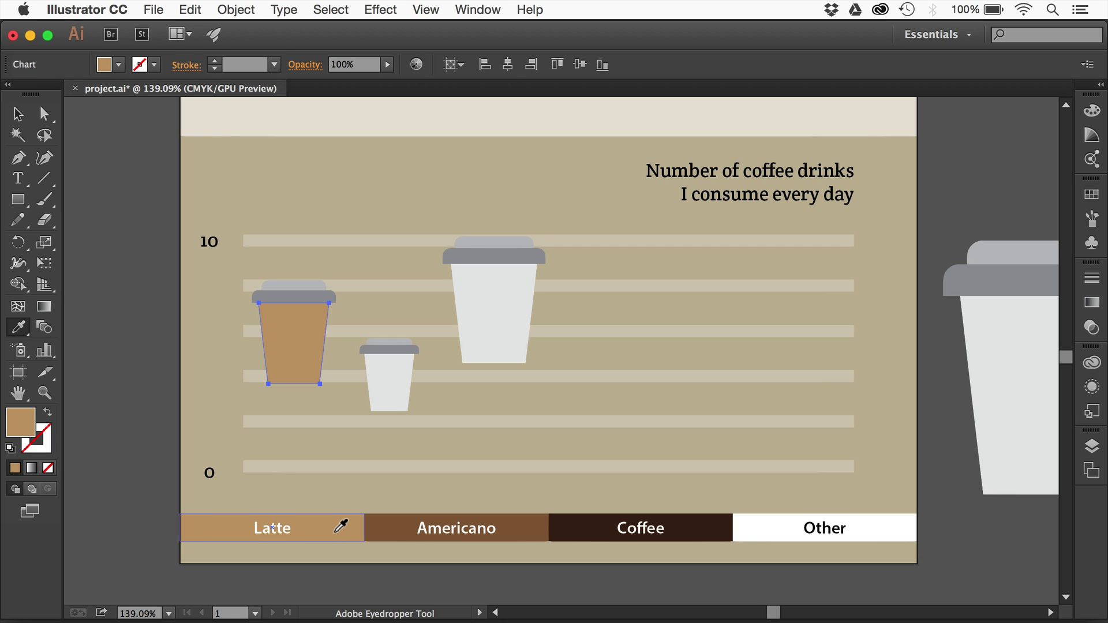
Step: Fill the small cup with Americano brown and the large cup with Coffee dark brown
{"action": "key", "text": "a"}
{"action": "left_click", "coordinate": [389, 372]}
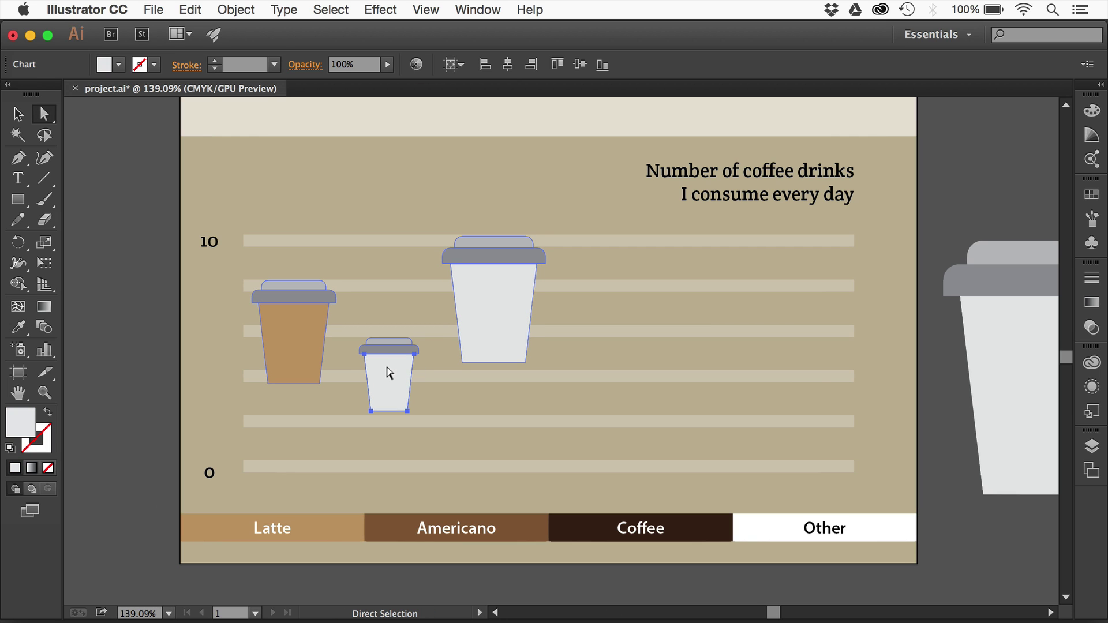
{"action": "key", "text": "i"}
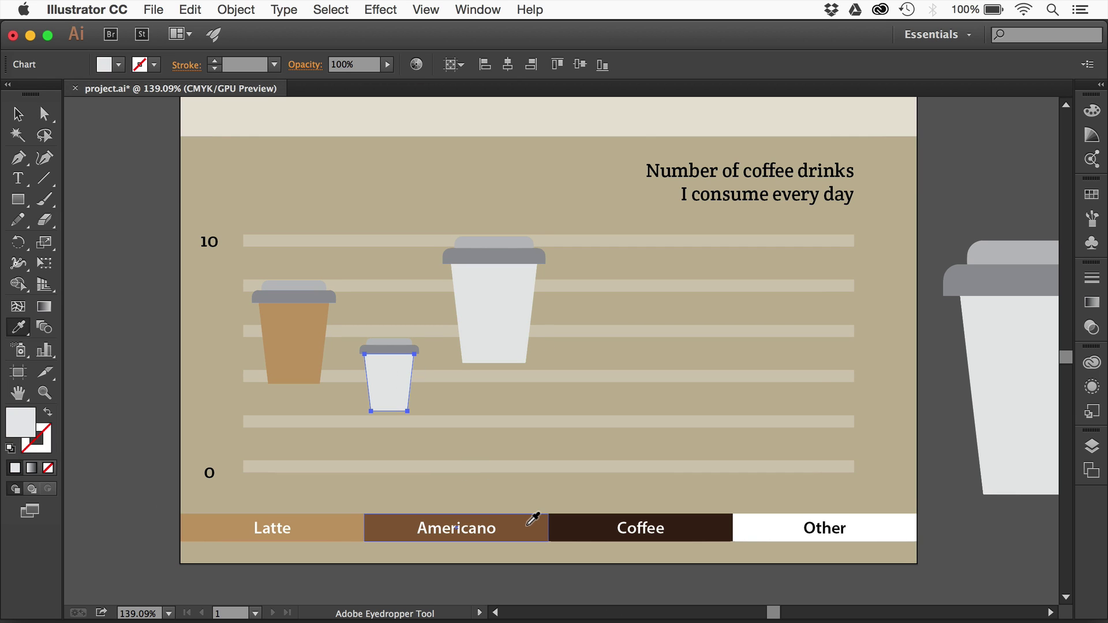
{"action": "left_click", "coordinate": [527, 525]}
{"action": "key", "text": "a"}
{"action": "left_click", "coordinate": [470, 341]}
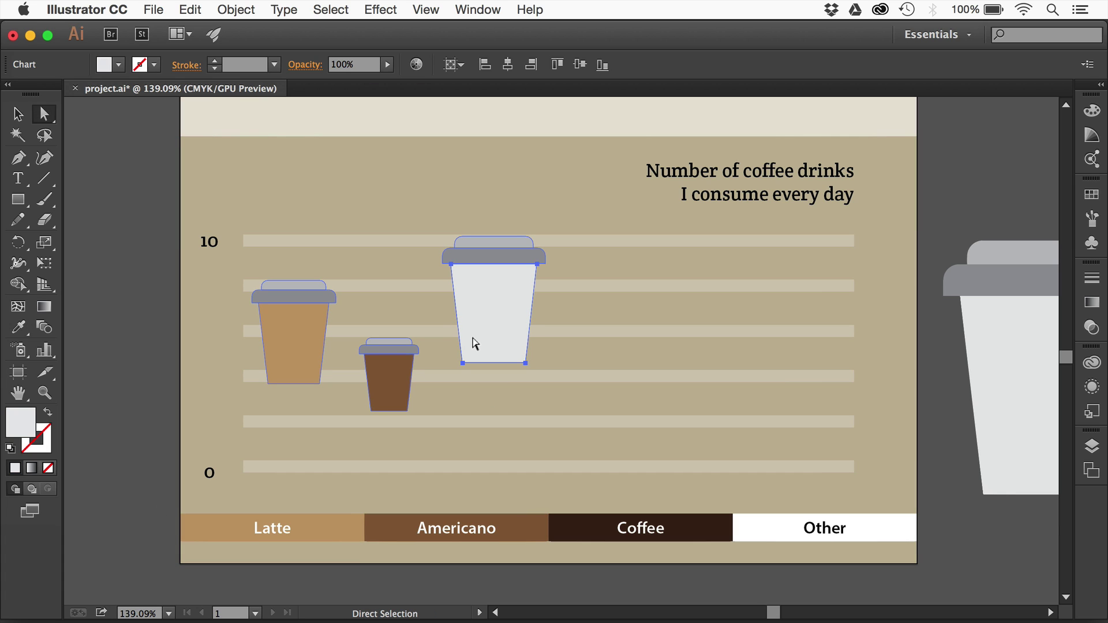
{"action": "key", "text": "i"}
{"action": "left_click", "coordinate": [713, 525]}
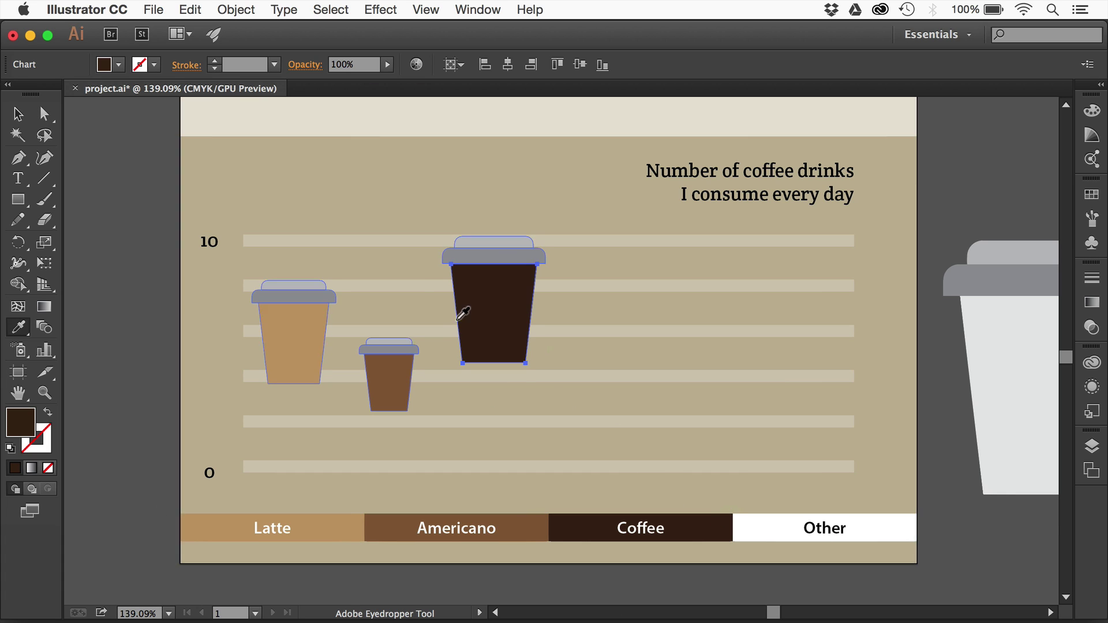
{"action": "key", "text": "v"}
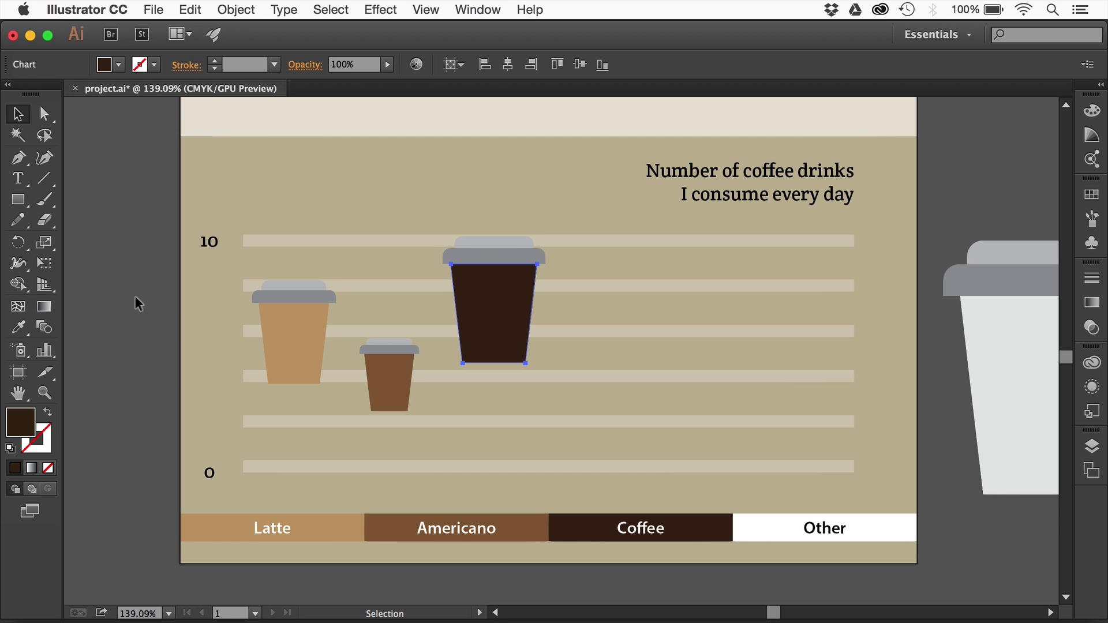
Step: Select the cup chart and step through the Creative Cloud Charts introduction slides
{"action": "left_click", "coordinate": [286, 323]}
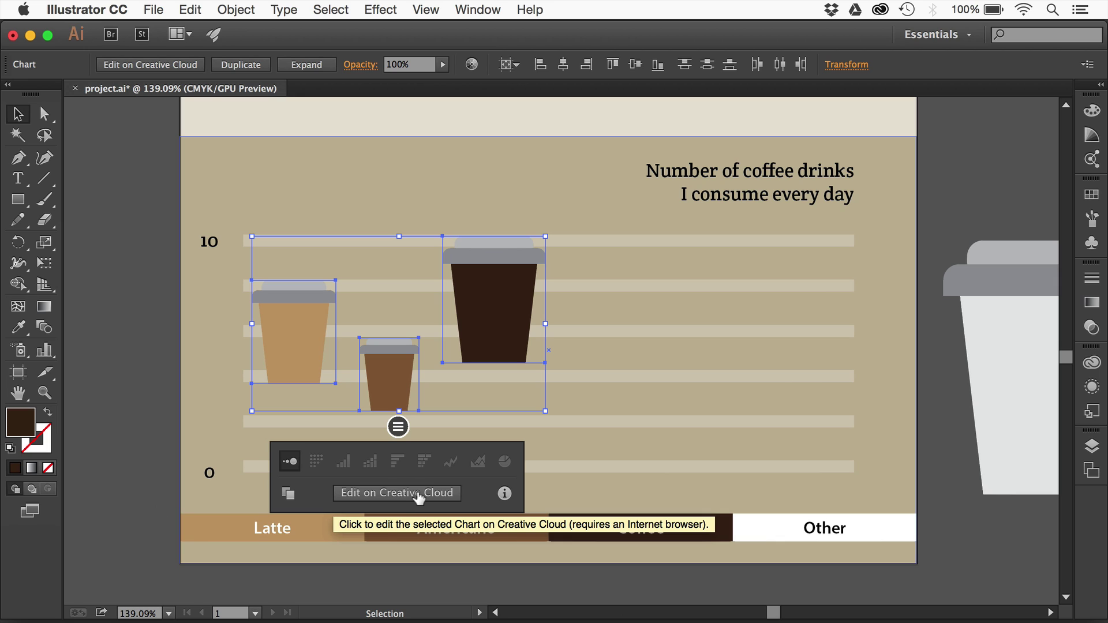
{"action": "left_click", "coordinate": [504, 493]}
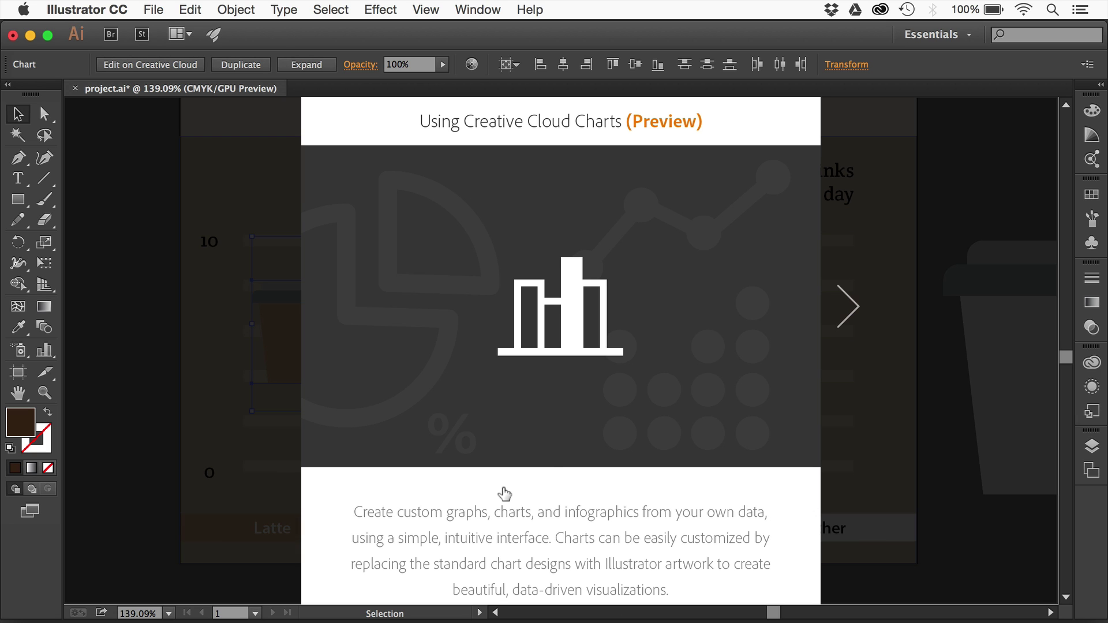
{"action": "left_click", "coordinate": [847, 306]}
{"action": "left_click", "coordinate": [849, 306]}
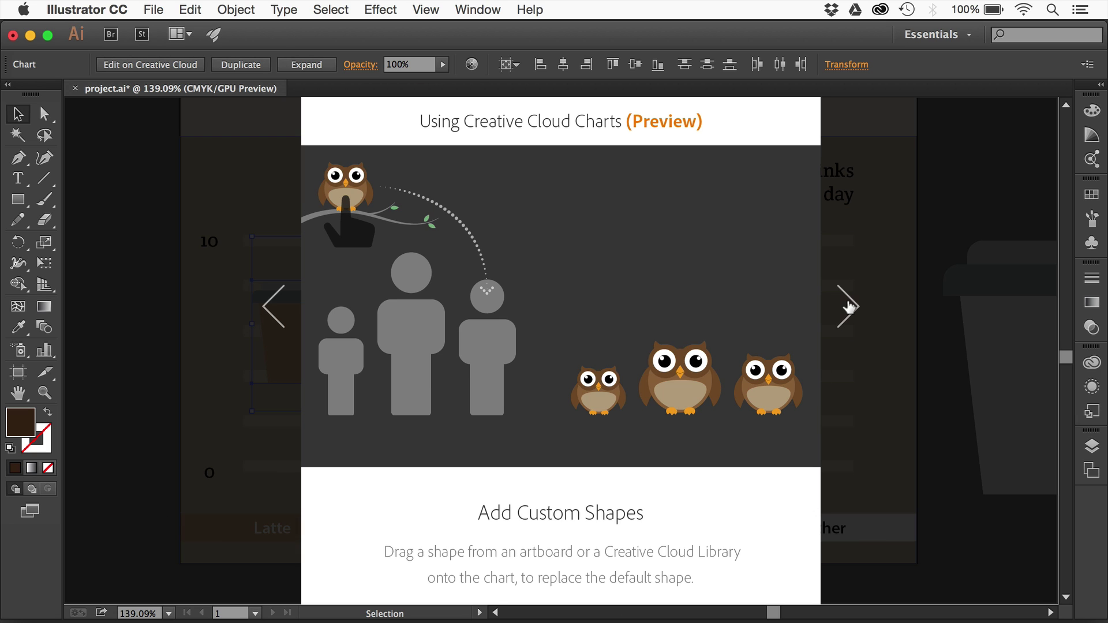
{"action": "left_click", "coordinate": [848, 307]}
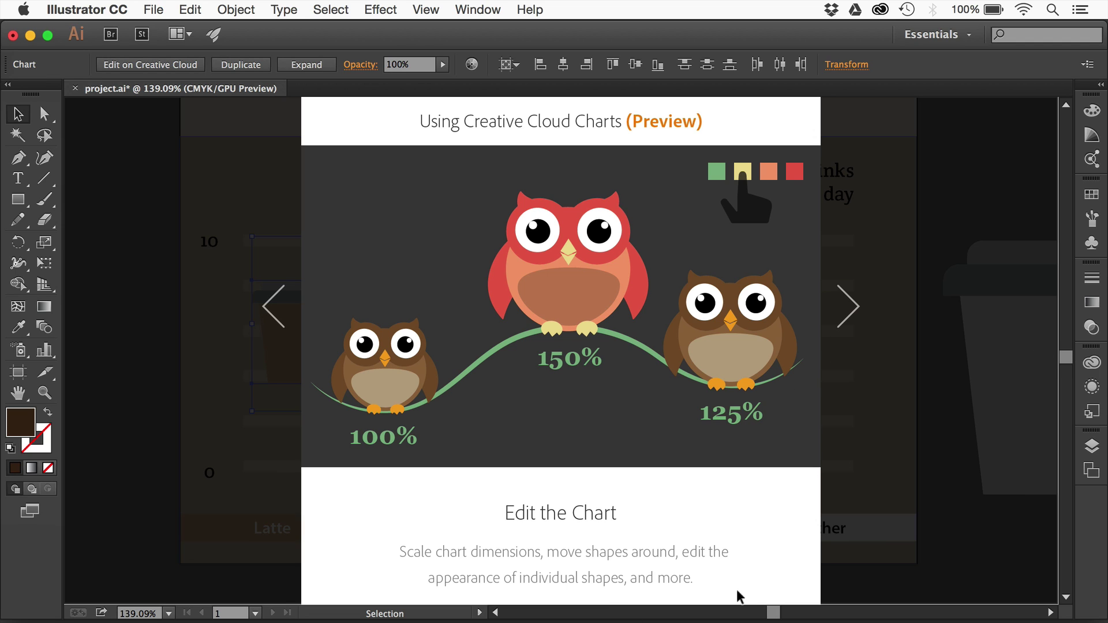
Step: Dismiss the Charts introduction and bring the chart title back into view
{"action": "left_click_drag", "start_coordinate": [1067, 362], "coordinate": [1068, 366]}
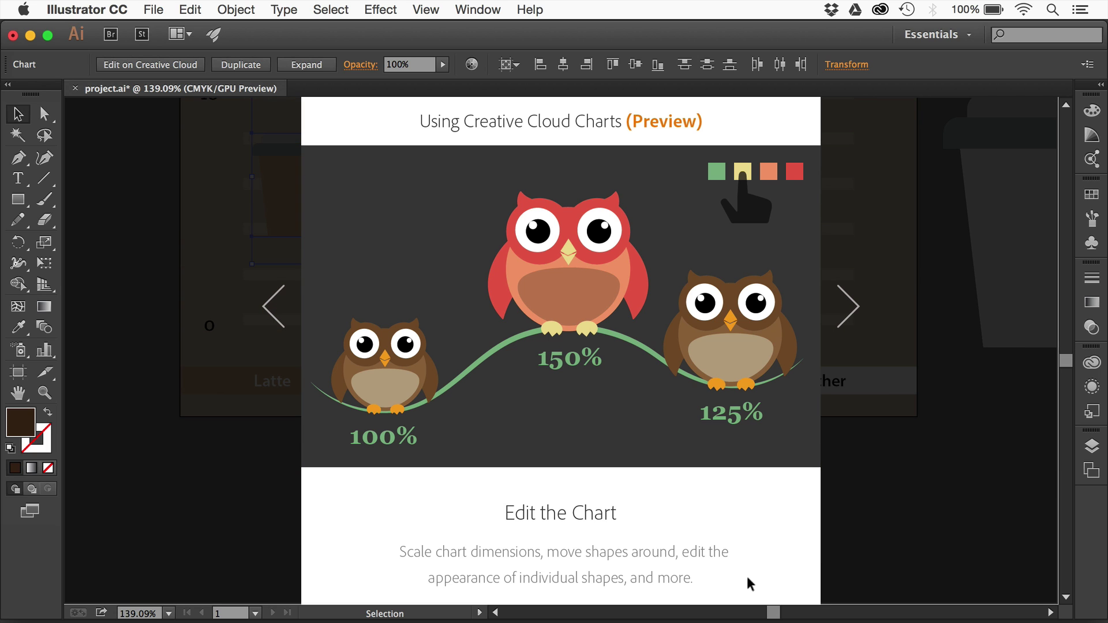
{"action": "key", "text": "Escape"}
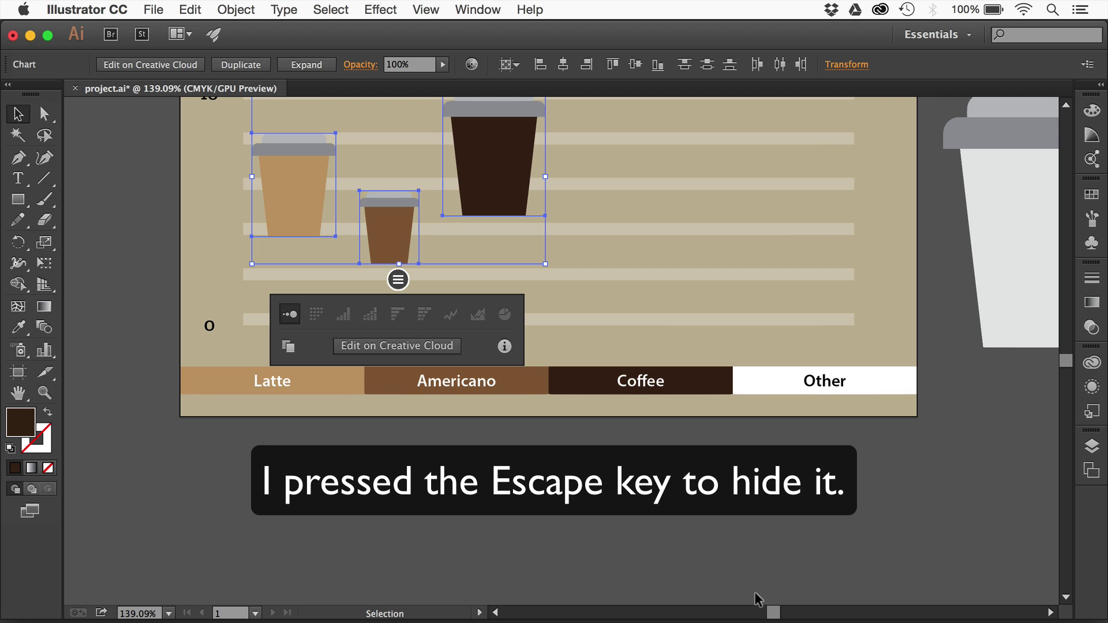
{"action": "left_click_drag", "start_coordinate": [564, 386], "coordinate": [619, 549]}
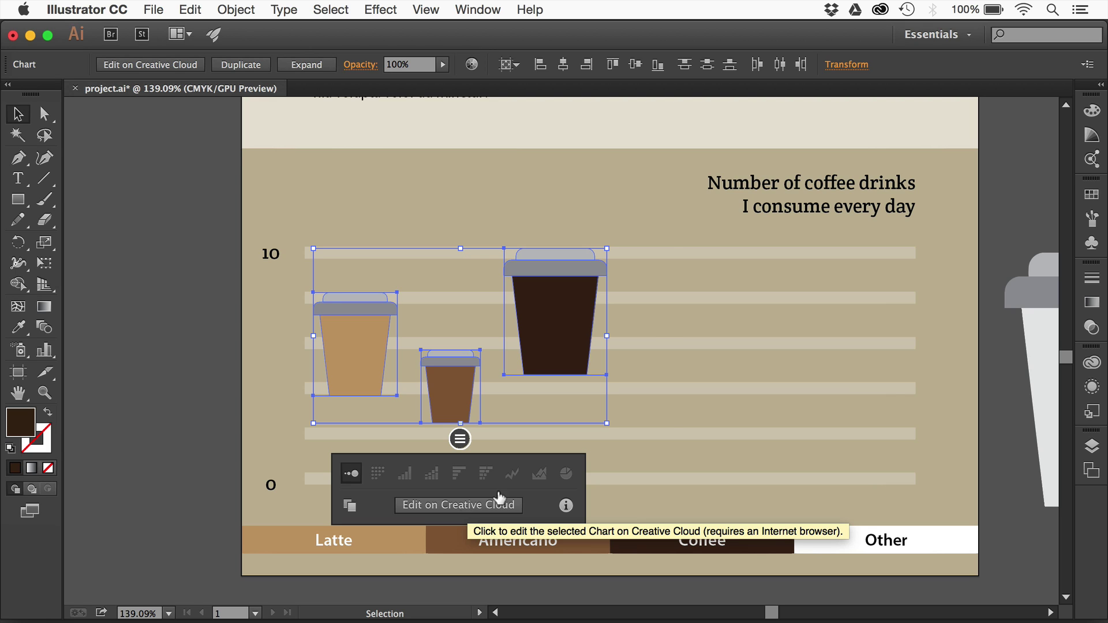
Step: Show My Library's Graphics, including the Chart, espresso machine and coffee travel assets
{"action": "left_click", "coordinate": [1094, 363]}
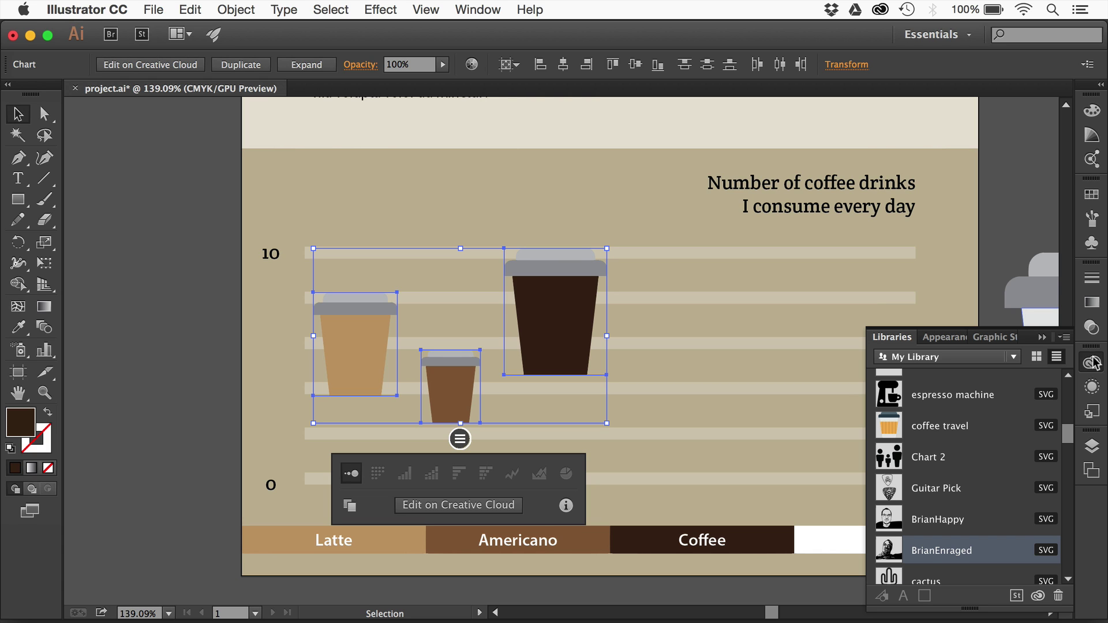
{"action": "scroll", "coordinate": [1074, 436], "scroll_direction": "up", "scroll_amount": 1}
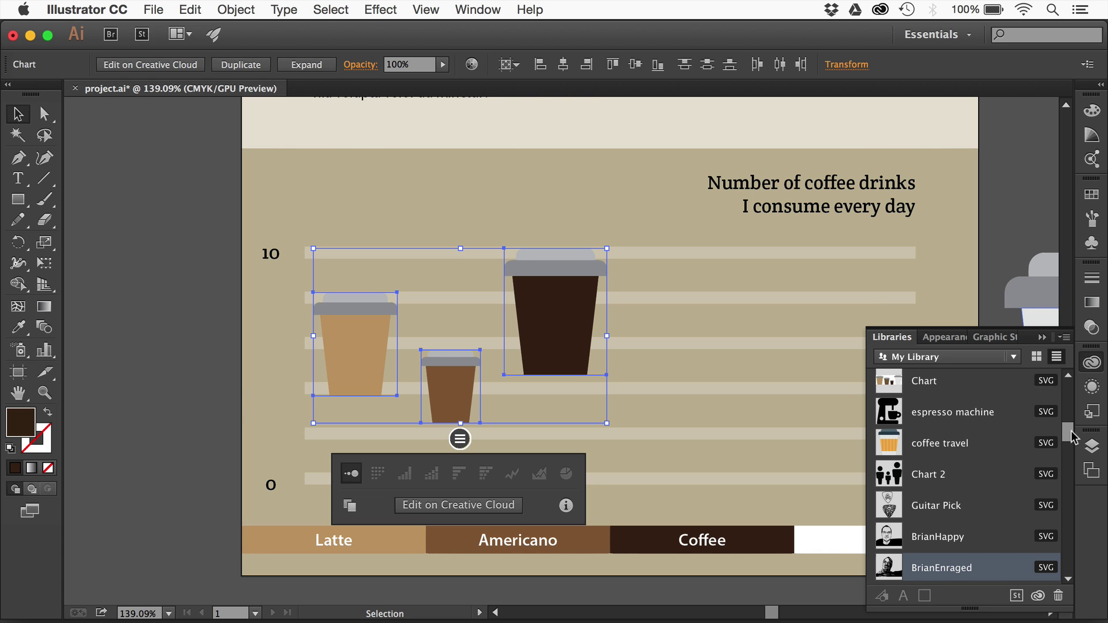
{"action": "scroll", "coordinate": [1073, 437], "scroll_direction": "up", "scroll_amount": 3}
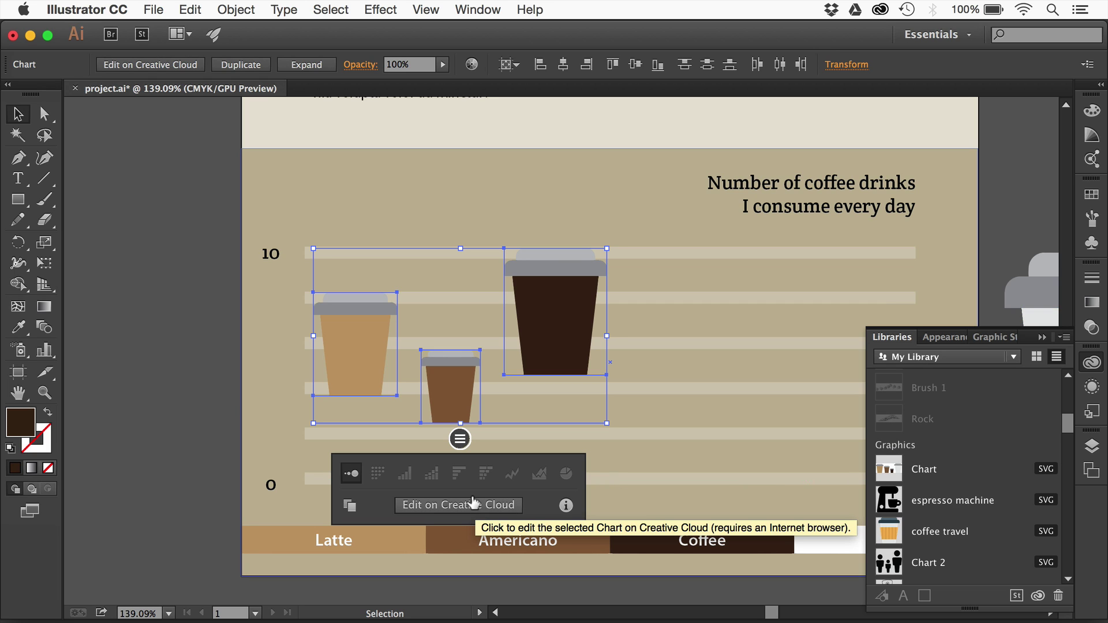
Step: Send the Chart asset to Creative Cloud for editing
{"action": "left_click", "coordinate": [473, 504]}
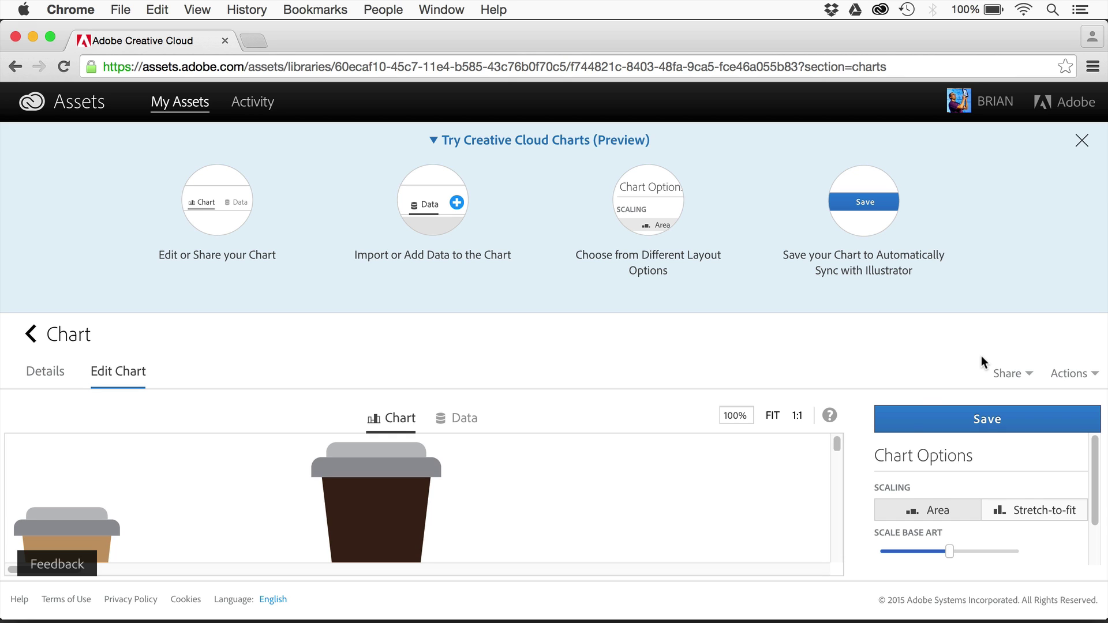
{"action": "left_click_drag", "start_coordinate": [835, 449], "coordinate": [836, 449]}
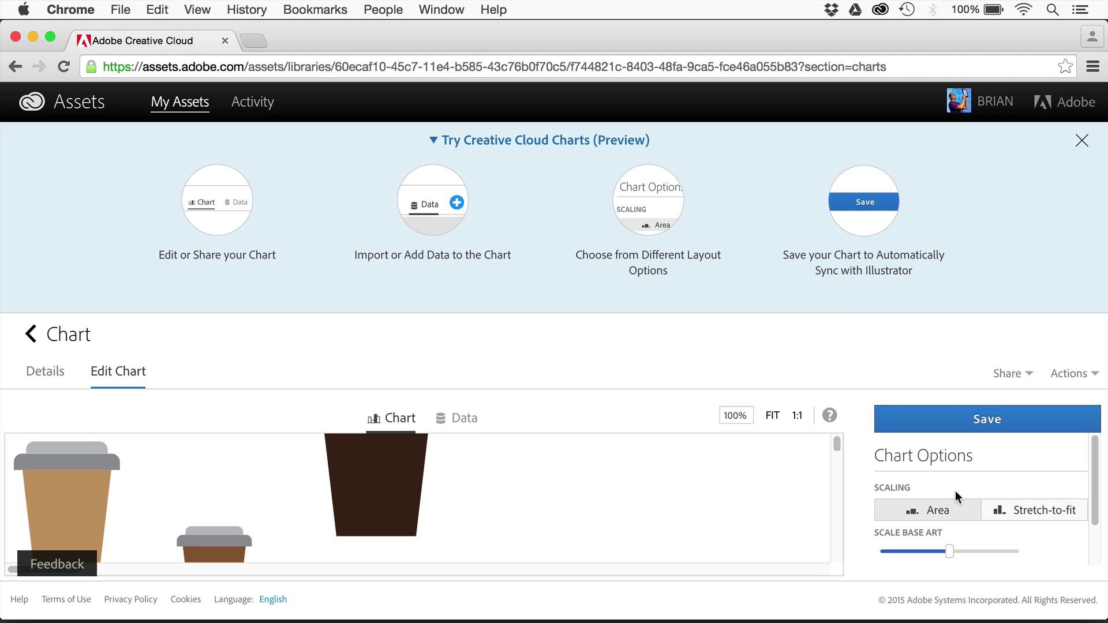
{"action": "scroll", "coordinate": [1095, 471], "scroll_direction": "down", "scroll_amount": 1}
{"action": "left_click_drag", "start_coordinate": [1095, 470], "coordinate": [1094, 509]}
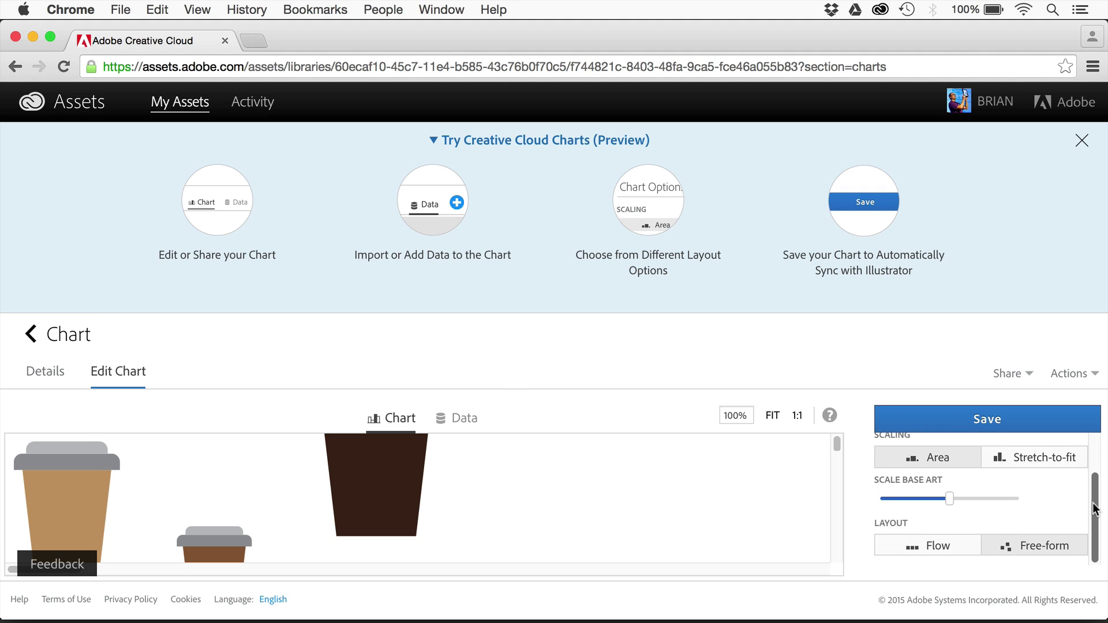
{"action": "scroll", "coordinate": [1095, 508], "scroll_direction": "up", "scroll_amount": 3}
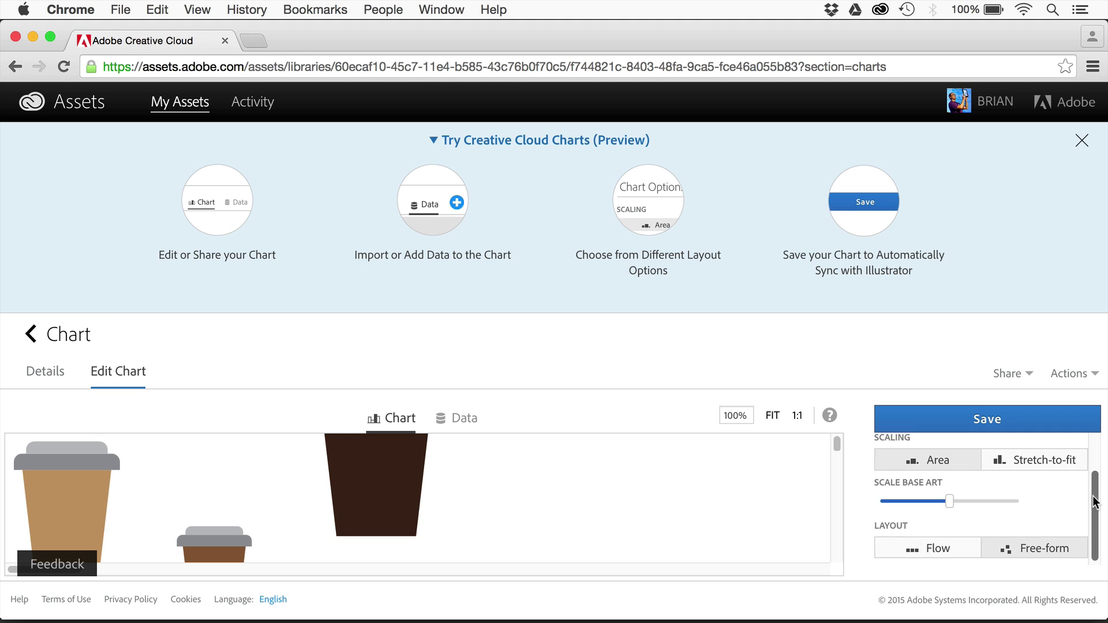
Step: Set the chart options to Area scaling, Flow layout and bottom alignment
{"action": "left_click", "coordinate": [1043, 468]}
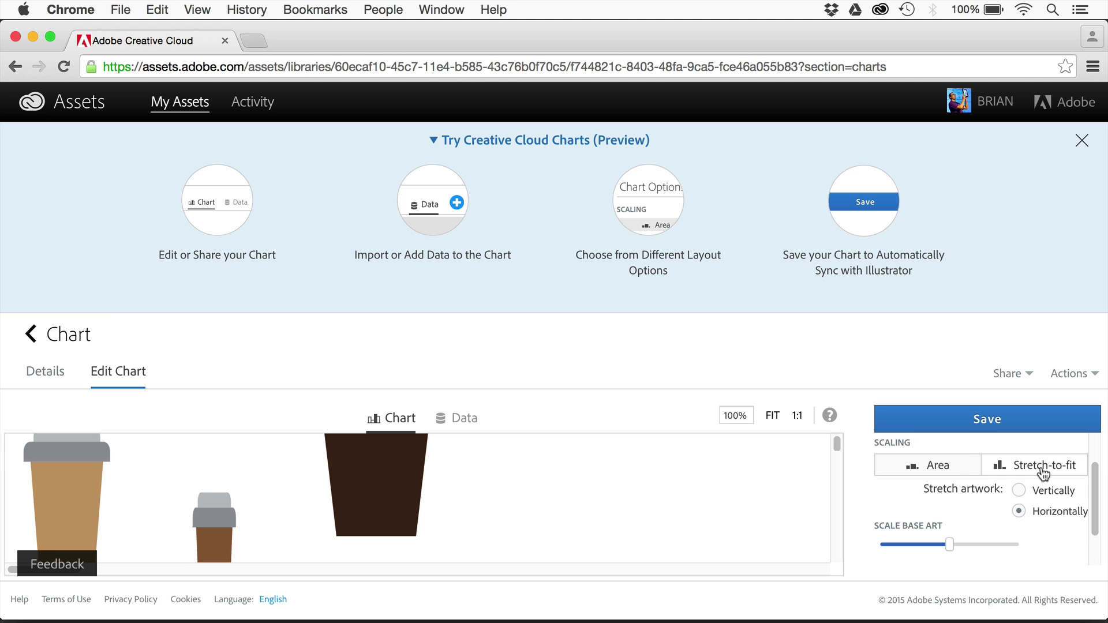
{"action": "left_click", "coordinate": [932, 467]}
{"action": "scroll", "coordinate": [1074, 513], "scroll_direction": "down", "scroll_amount": 1}
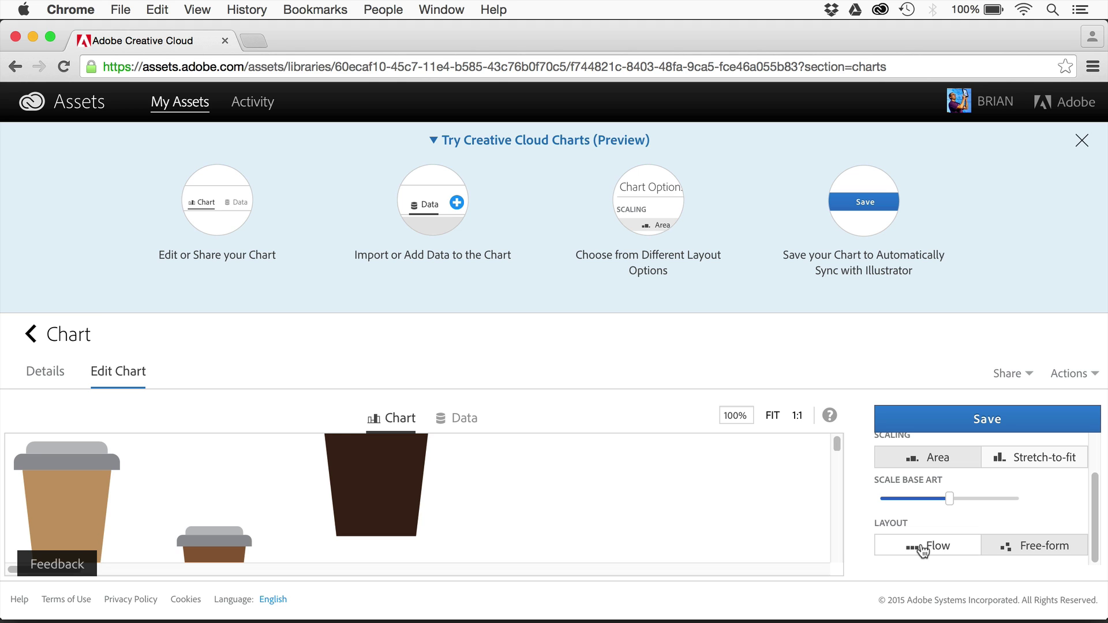
{"action": "left_click", "coordinate": [922, 548]}
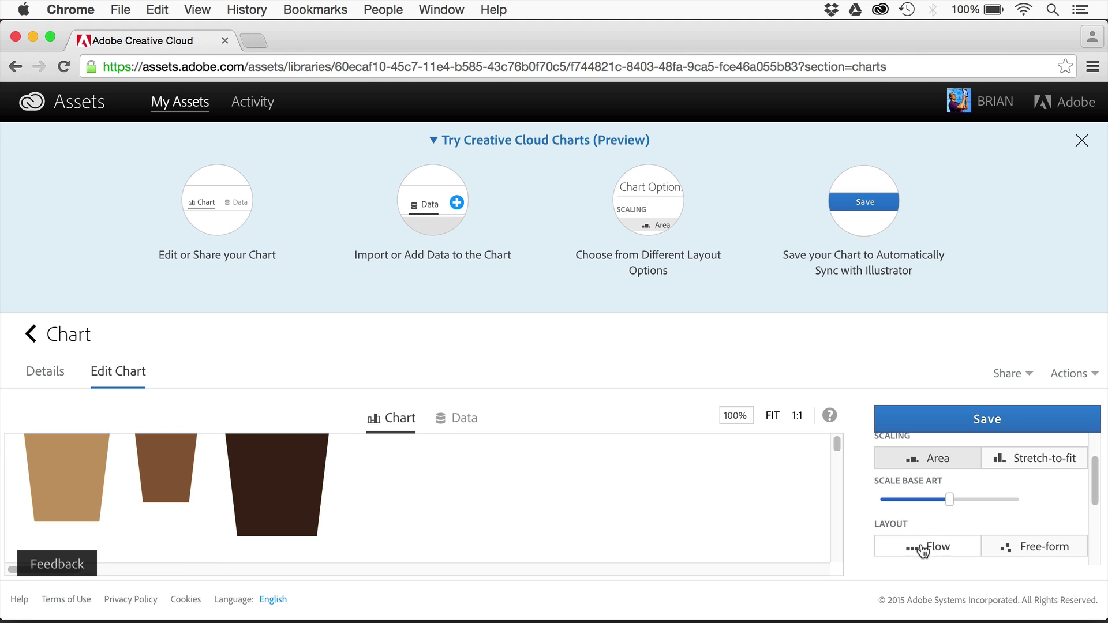
{"action": "left_click_drag", "start_coordinate": [1093, 477], "coordinate": [1095, 534]}
{"action": "left_click", "coordinate": [905, 509]}
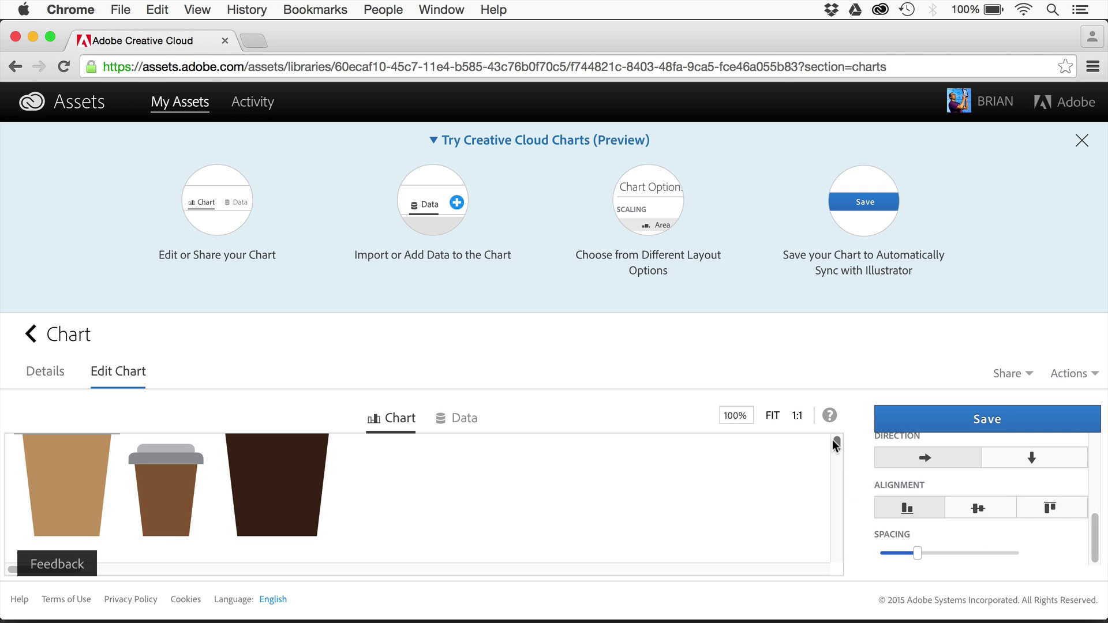
{"action": "scroll", "coordinate": [835, 445], "scroll_direction": "up", "scroll_amount": 2}
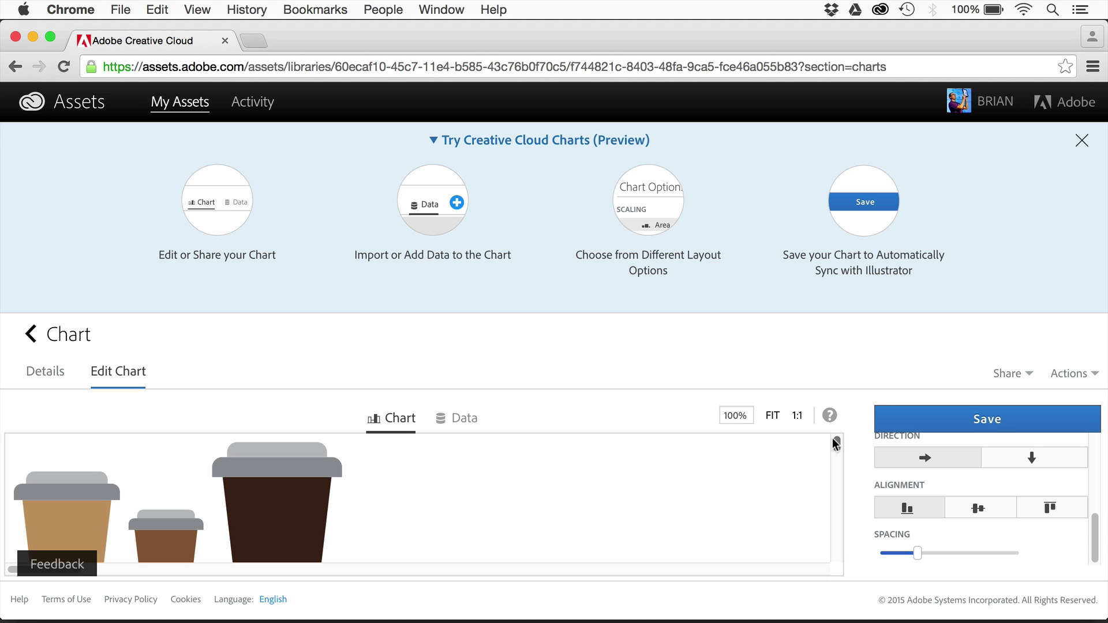
Step: In the chart's data table, enter 7, 3 and 10 in cells A1 to A3
{"action": "left_click", "coordinate": [450, 420]}
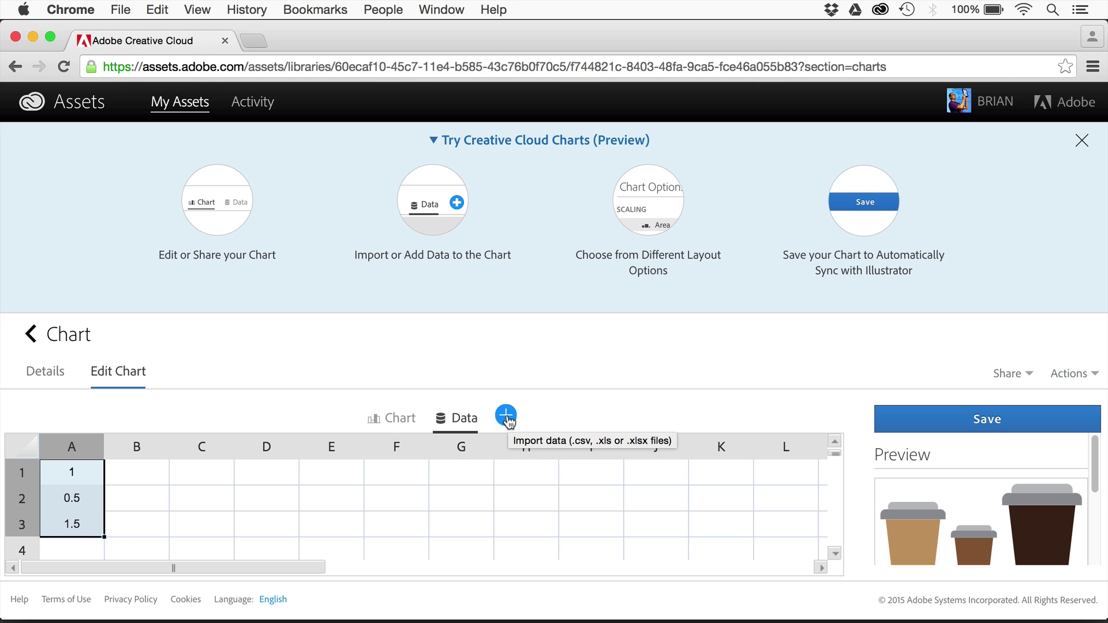
{"action": "left_click", "coordinate": [72, 481]}
{"action": "type", "text": "7"}
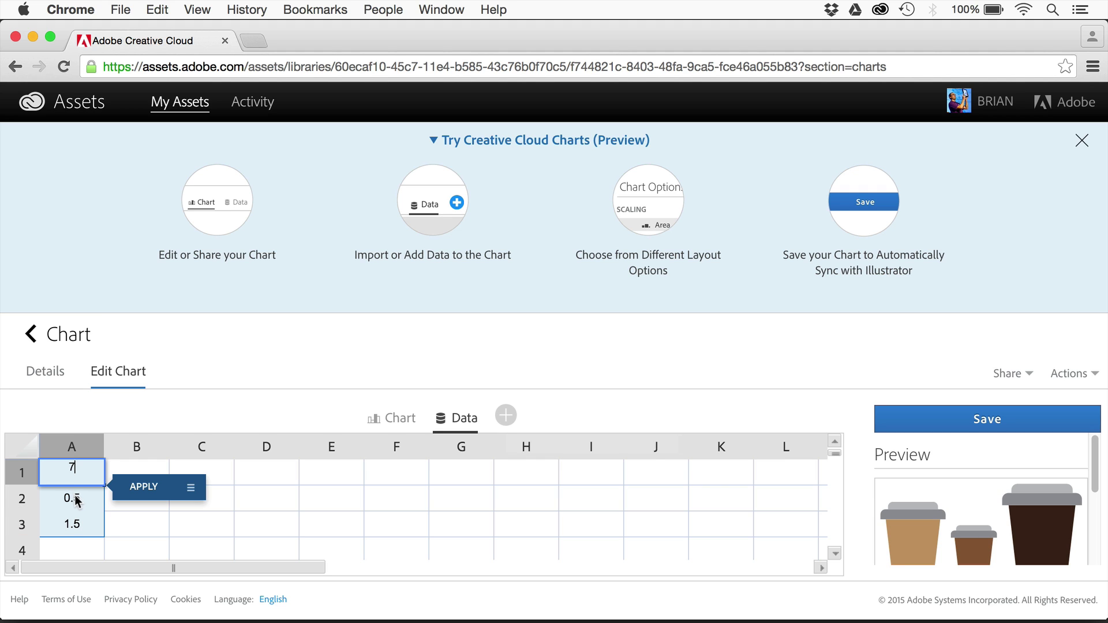
{"action": "left_click", "coordinate": [74, 497]}
{"action": "type", "text": "3"}
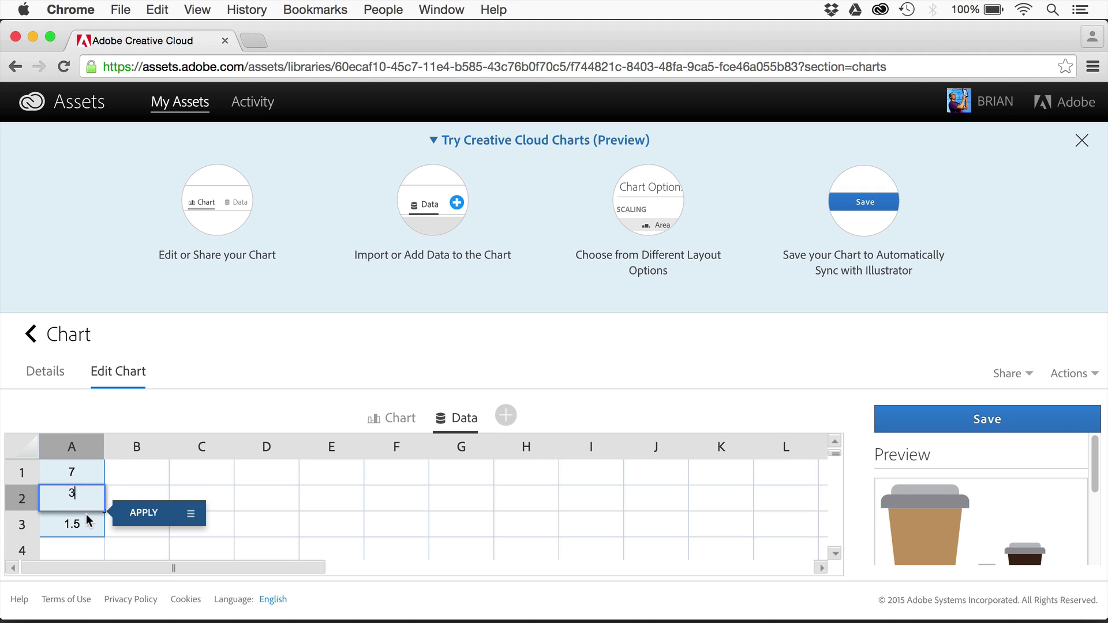
{"action": "left_click", "coordinate": [82, 527]}
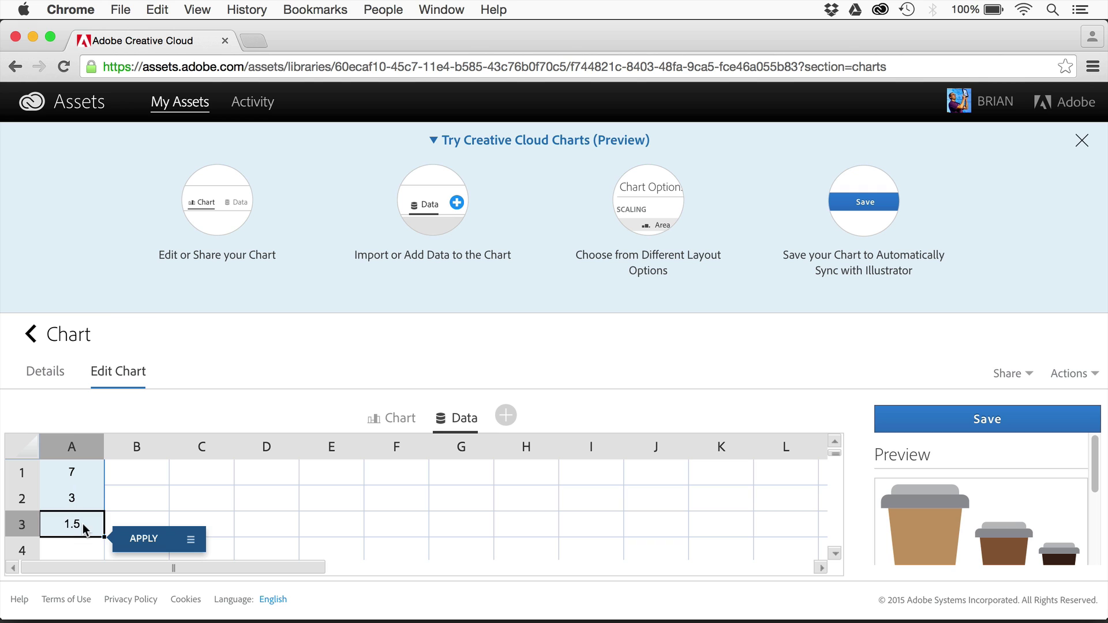
{"action": "type", "text": "19"}
{"action": "key", "text": "BackSpace"}
{"action": "type", "text": "0"}
{"action": "left_click", "coordinate": [190, 503]}
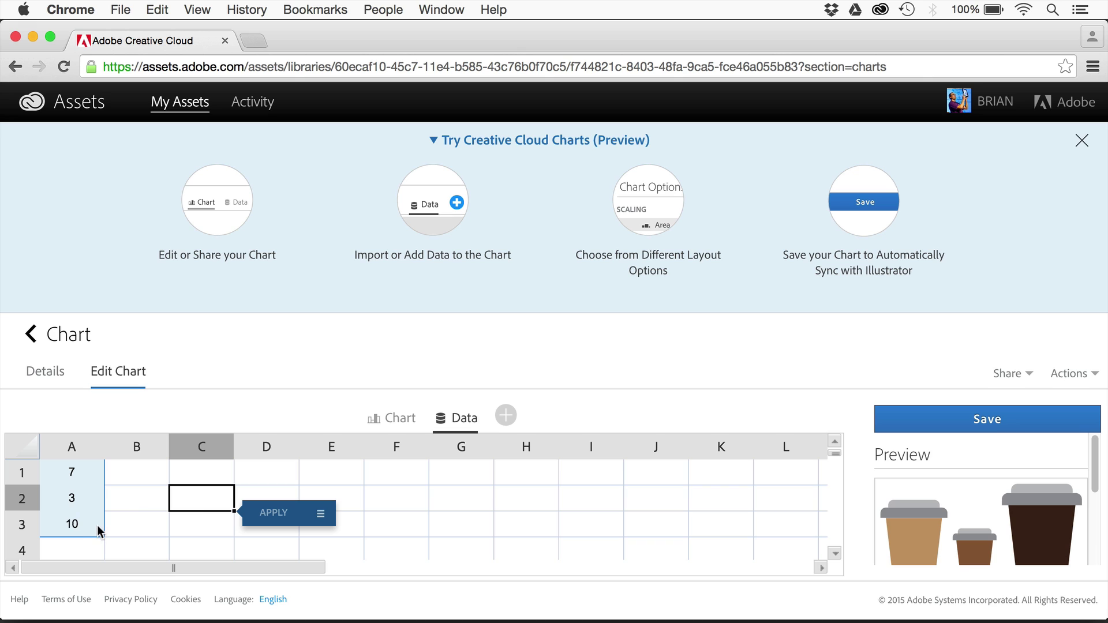
Step: Add 5 in A4 and apply A1:A4 as the chart's data range
{"action": "left_click", "coordinate": [81, 545]}
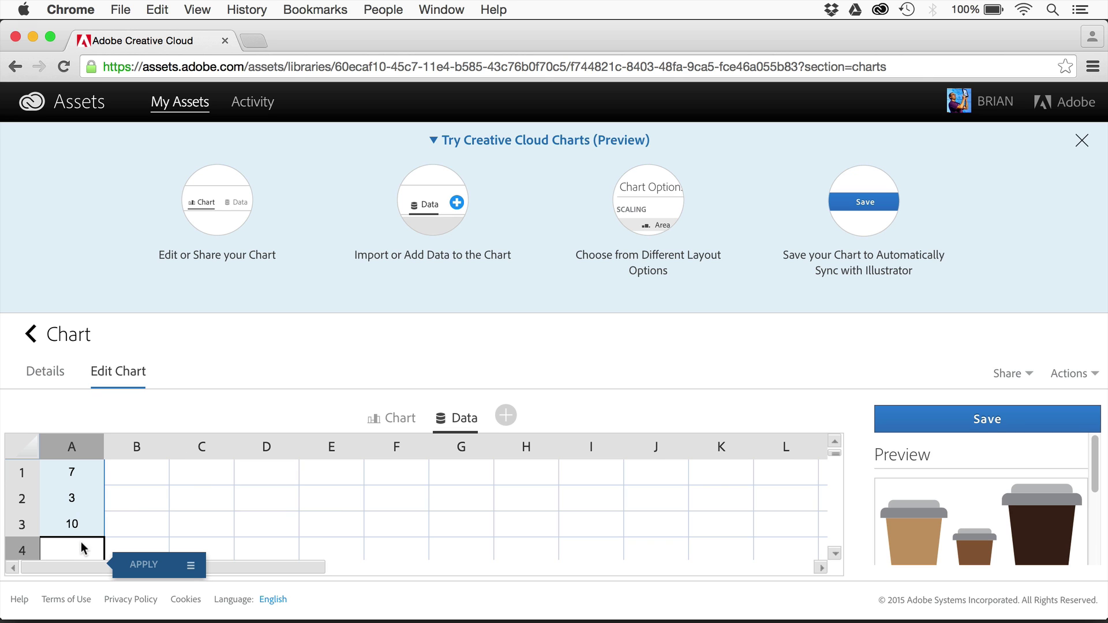
{"action": "type", "text": "5"}
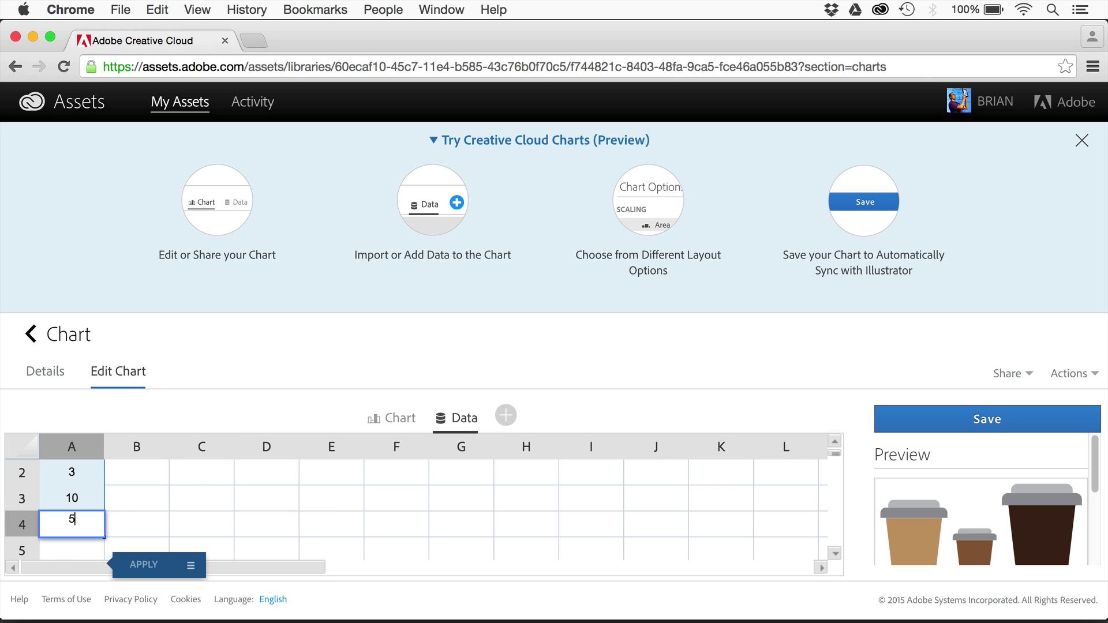
{"action": "left_click", "coordinate": [165, 500]}
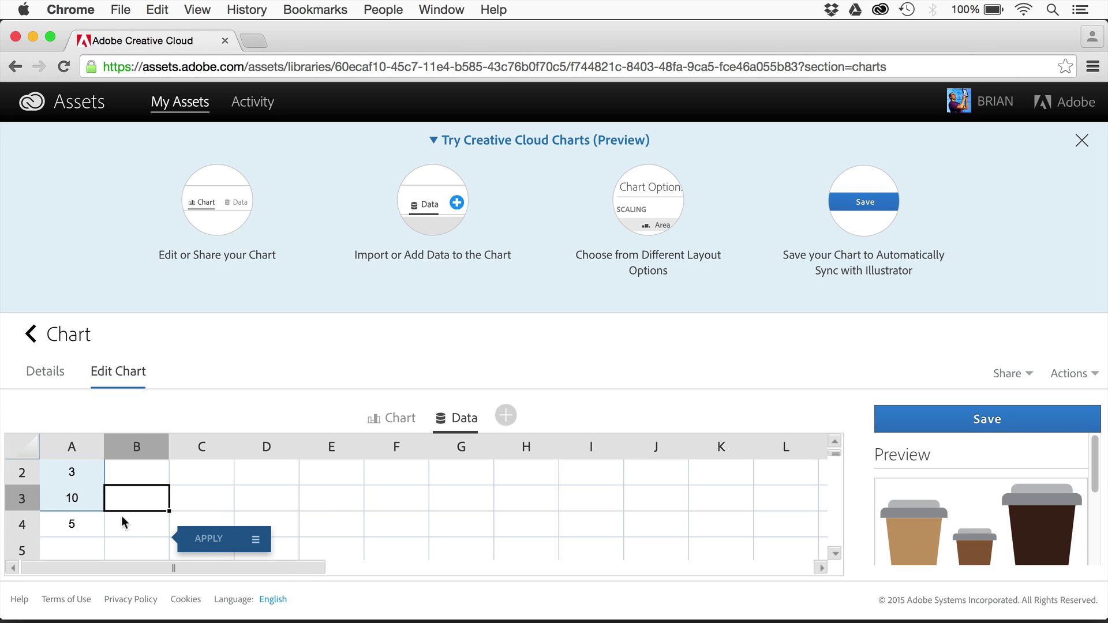
{"action": "left_click", "coordinate": [836, 442]}
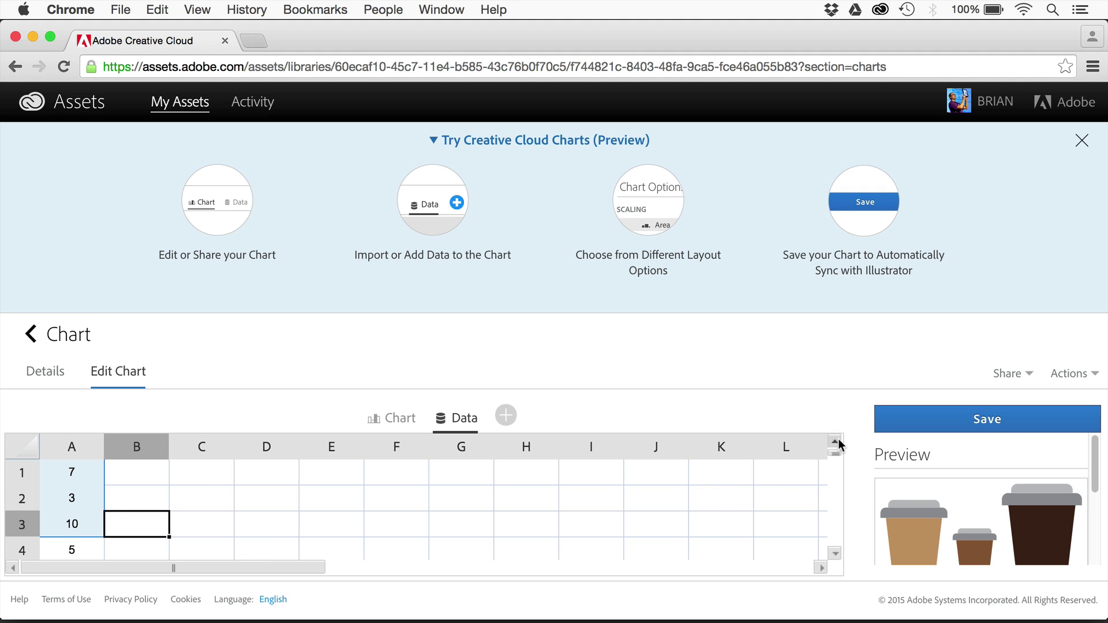
{"action": "left_click", "coordinate": [77, 472]}
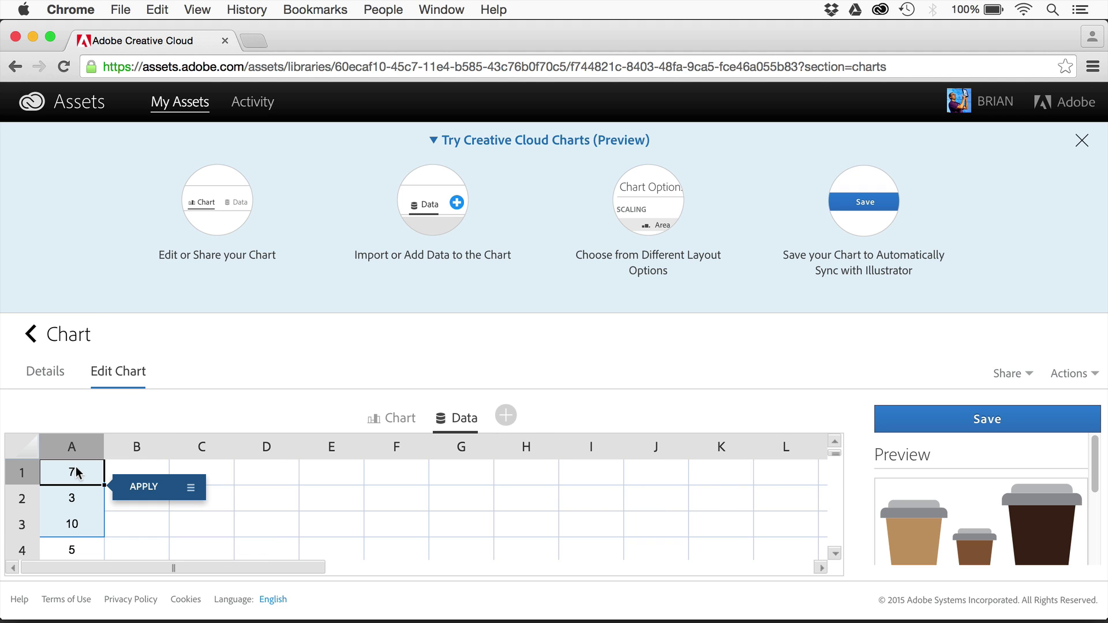
{"action": "left_click", "coordinate": [82, 550], "text": "shift"}
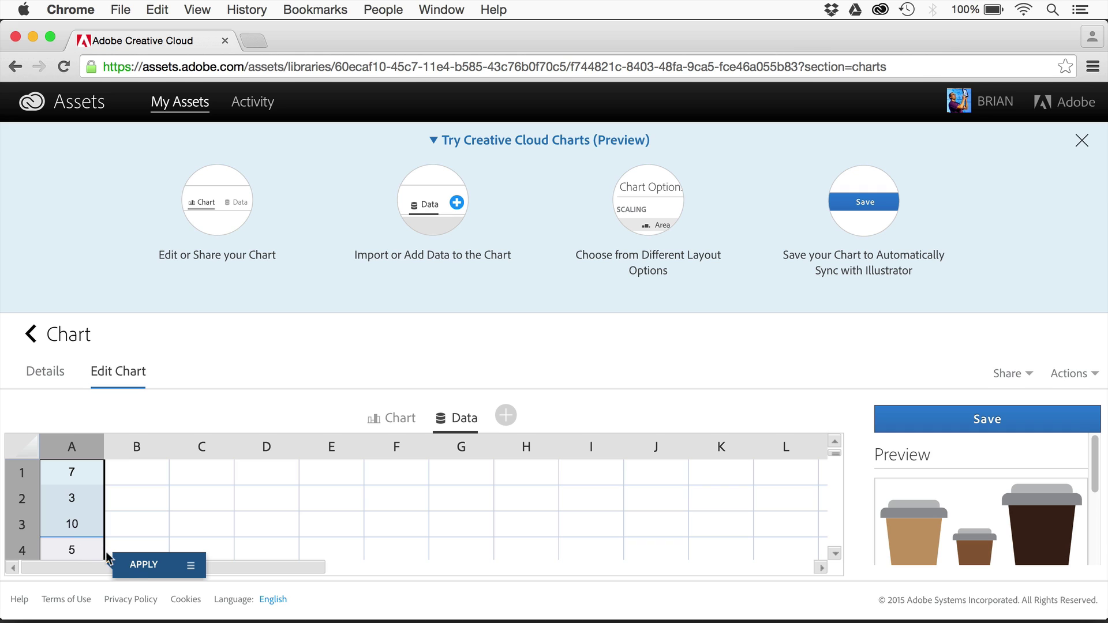
{"action": "left_click", "coordinate": [139, 570]}
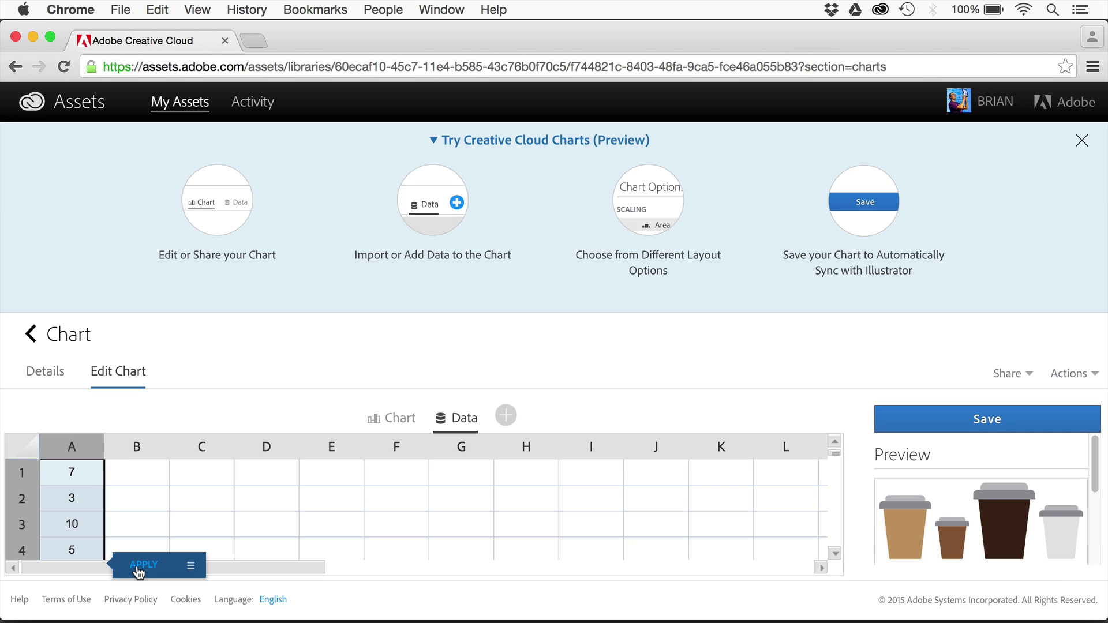
Step: Enter the labels Latte, Americano, Coffee and Other in cells B1 to B4
{"action": "left_click", "coordinate": [137, 476]}
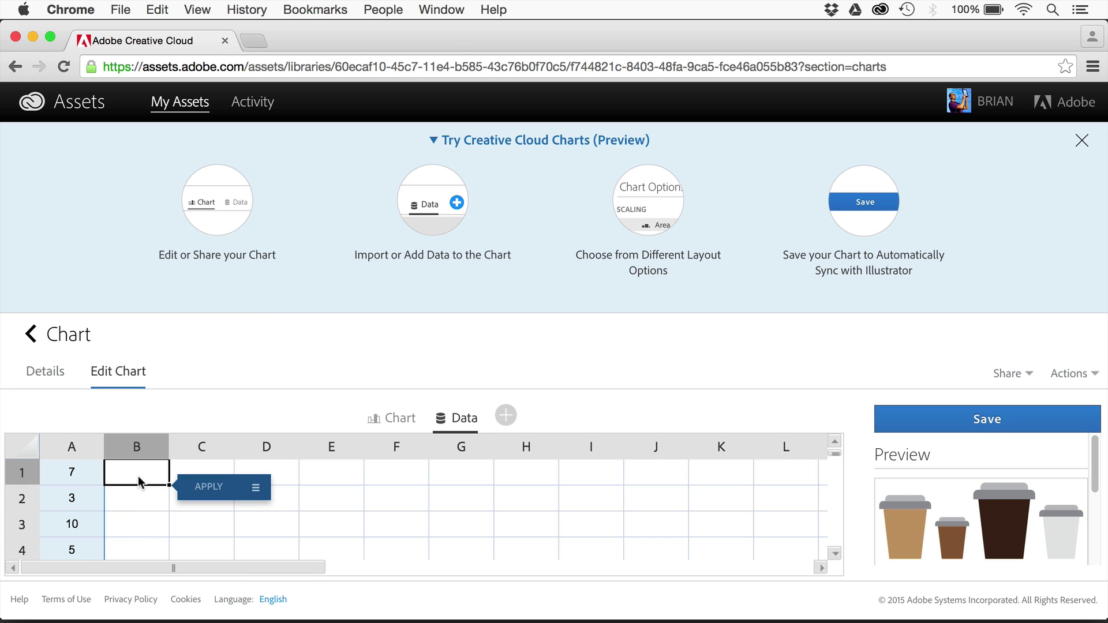
{"action": "type", "text": "Latte"}
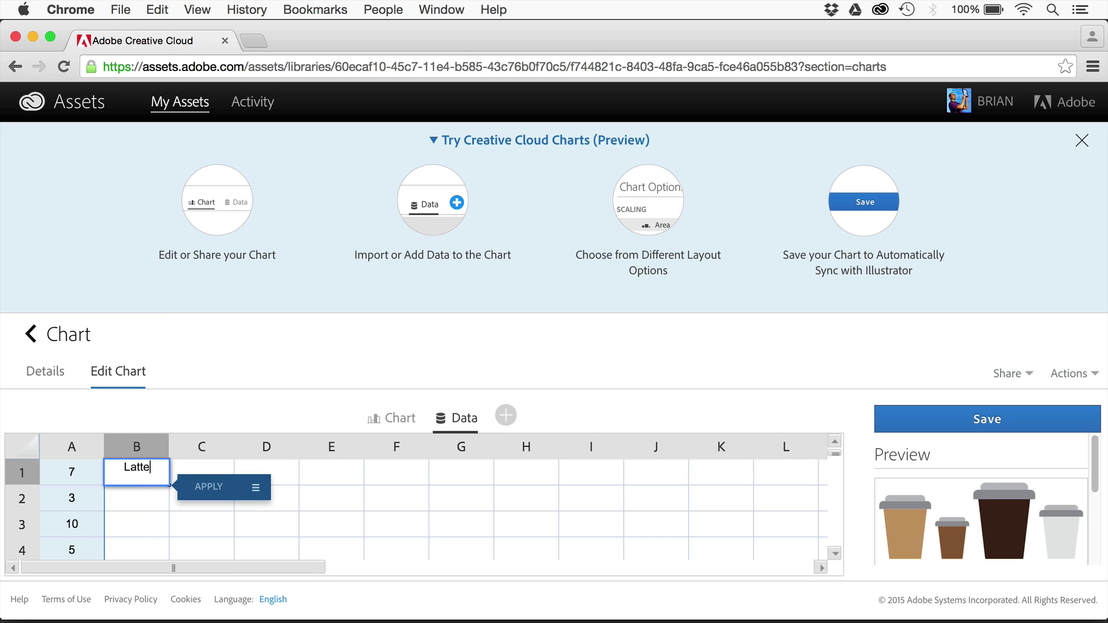
{"action": "left_click", "coordinate": [134, 497]}
{"action": "type", "text": "Americano"}
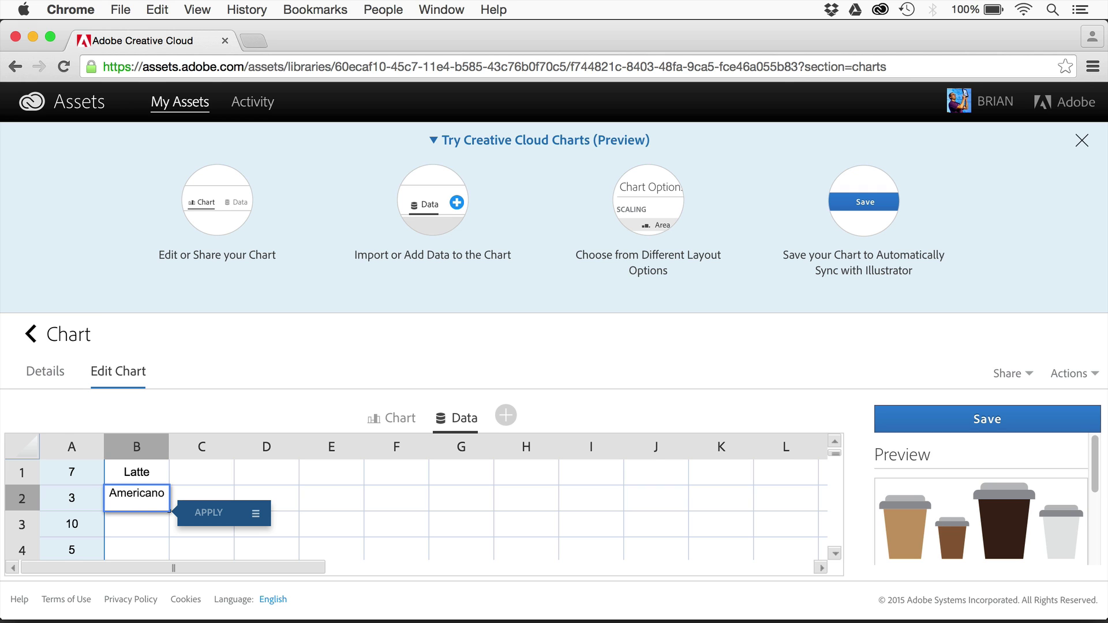
{"action": "left_click", "coordinate": [133, 522]}
{"action": "type", "text": "Coffe"}
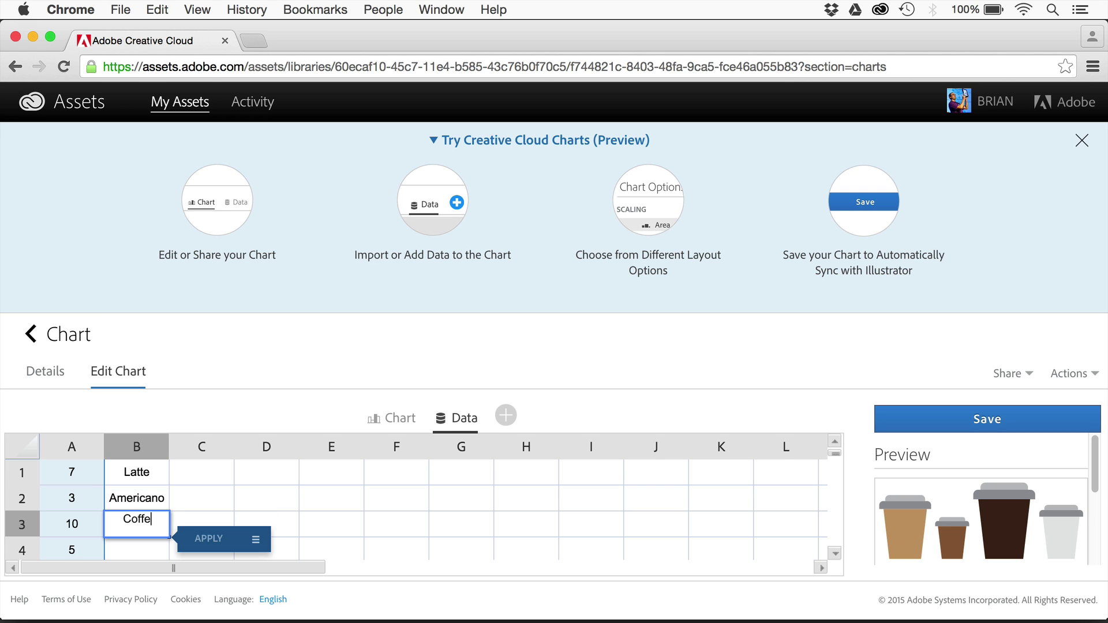
{"action": "type", "text": "e"}
{"action": "left_click", "coordinate": [134, 550]}
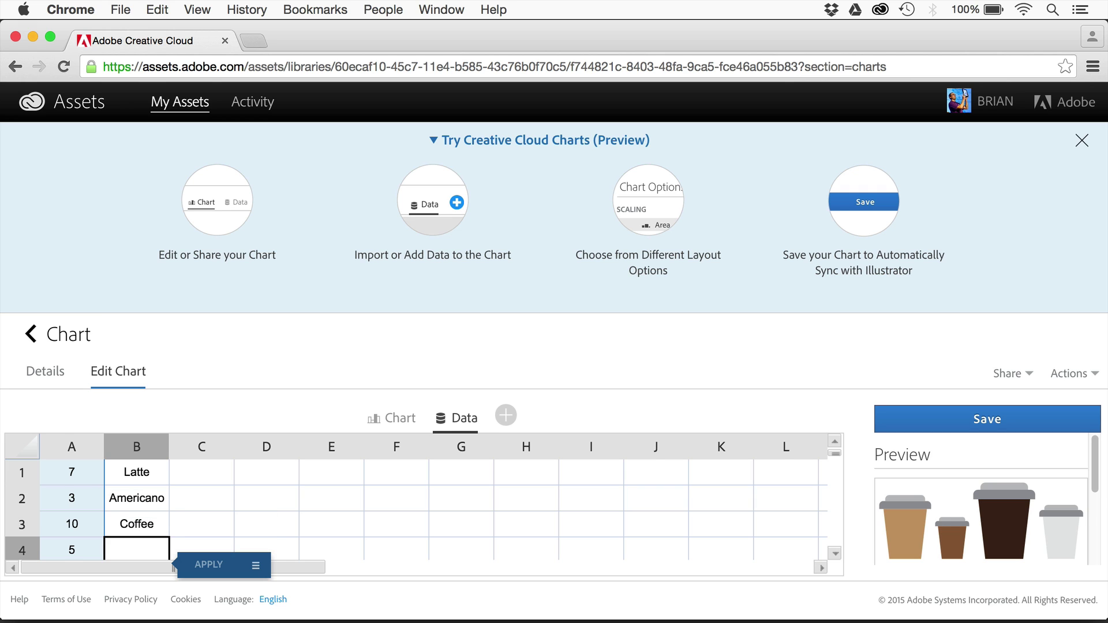
{"action": "type", "text": "Other"}
{"action": "left_click", "coordinate": [265, 551]}
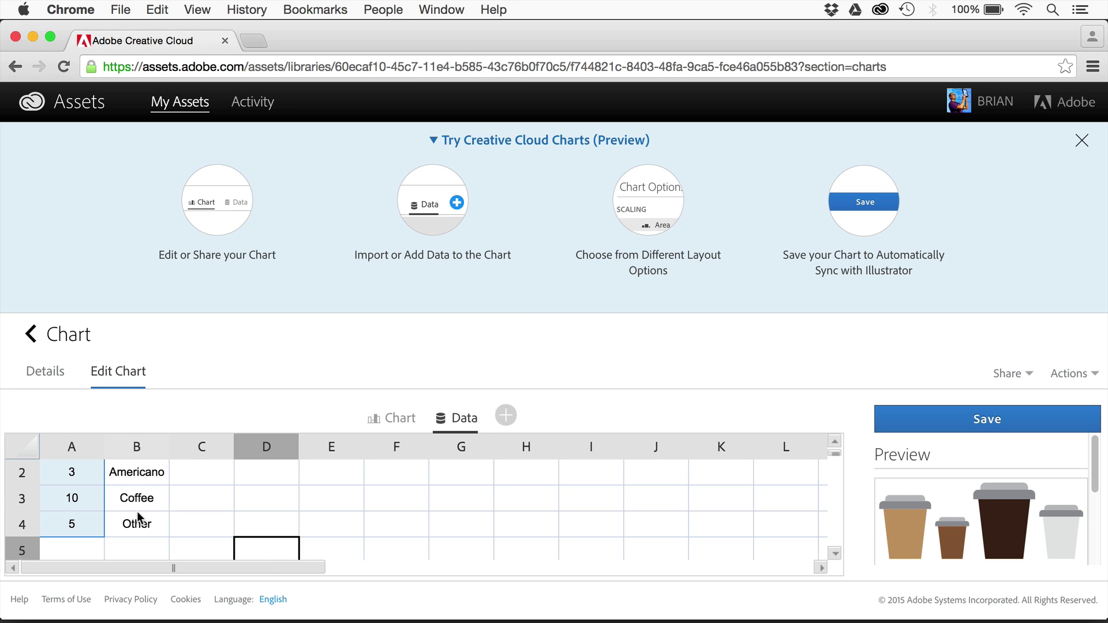
Step: Check the data range options, then save the chart to the Creative Cloud library
{"action": "left_click", "coordinate": [138, 503]}
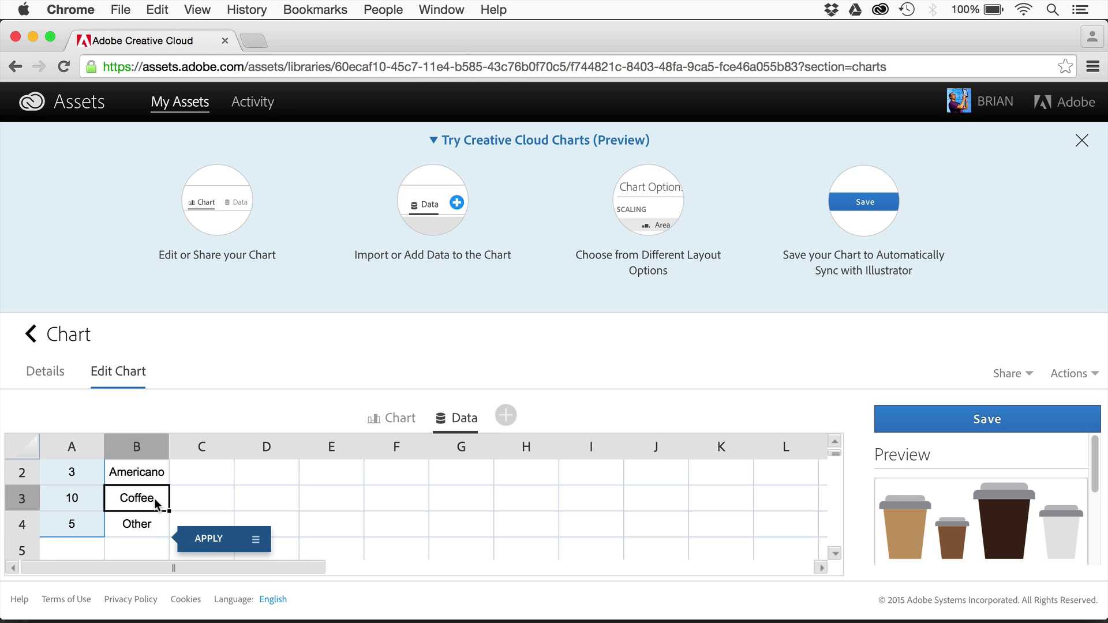
{"action": "left_click", "coordinate": [256, 543]}
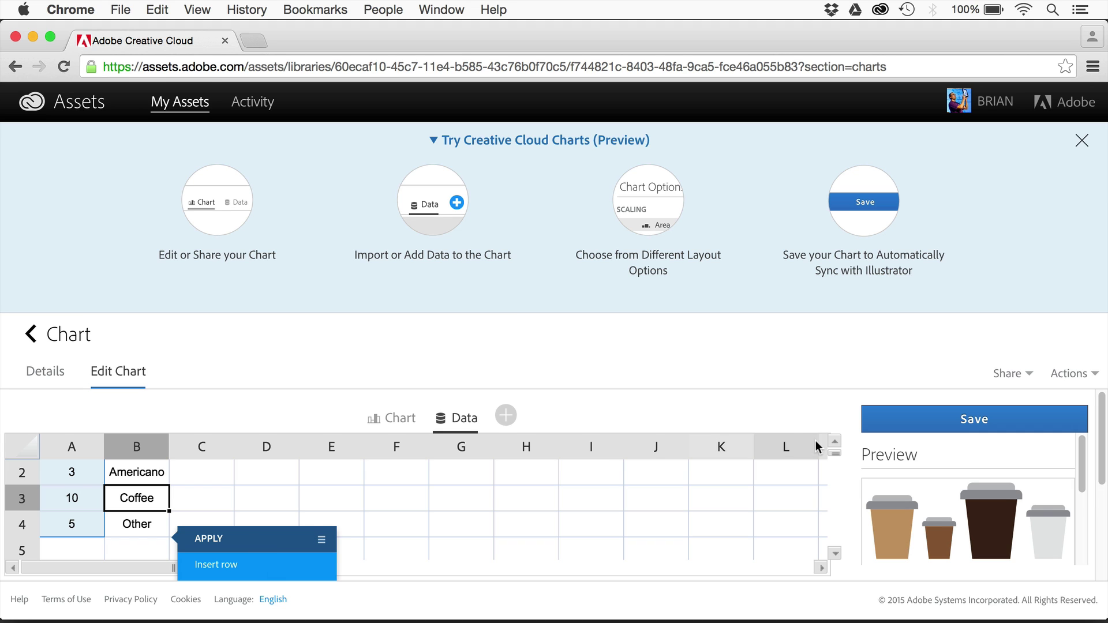
{"action": "left_click", "coordinate": [834, 456]}
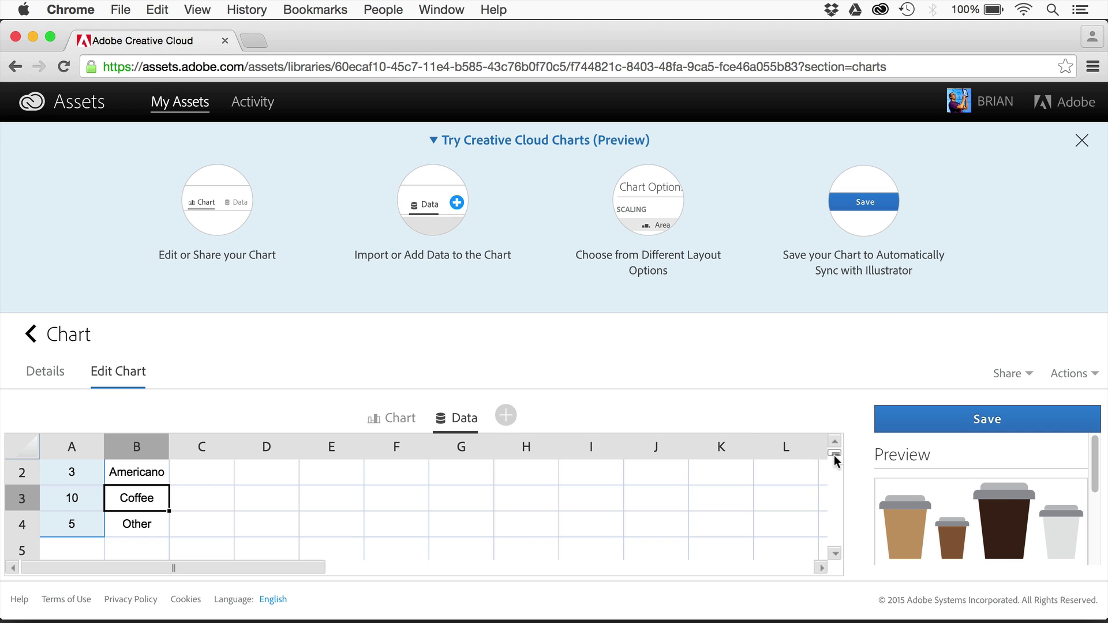
{"action": "scroll", "coordinate": [834, 459], "scroll_direction": "down", "scroll_amount": 10}
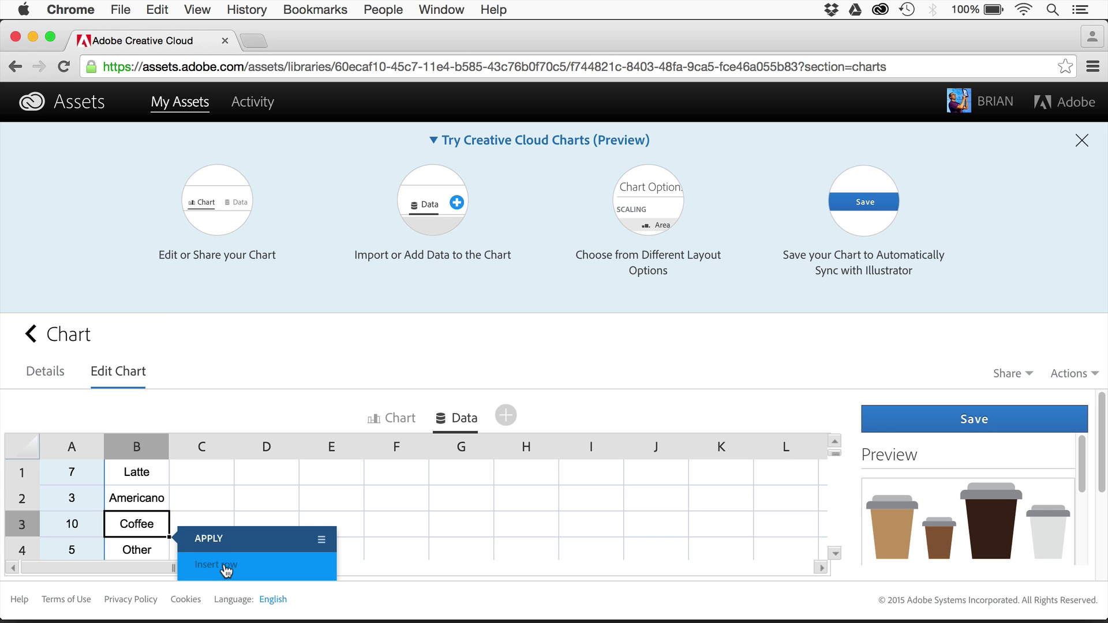
{"action": "left_click", "coordinate": [224, 495]}
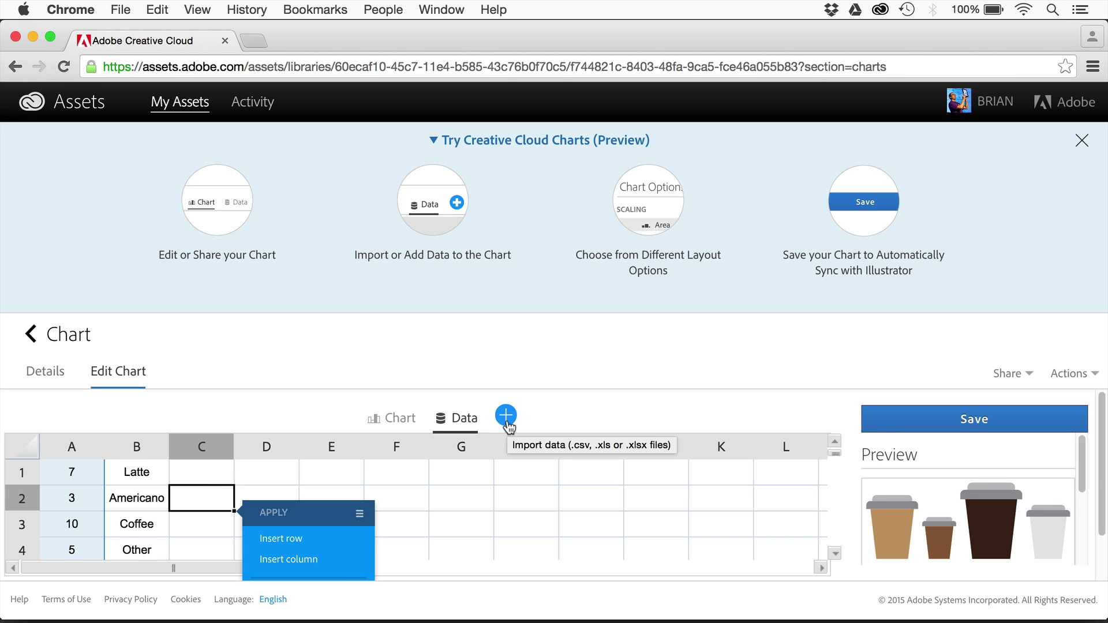
{"action": "left_click", "coordinate": [1014, 420]}
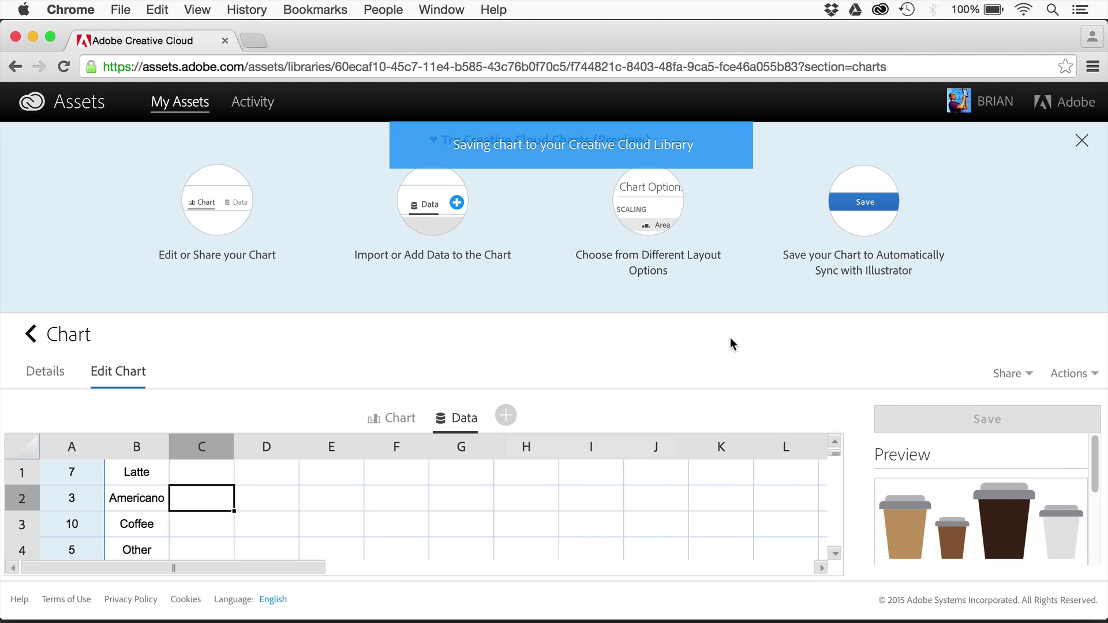
{"action": "key", "text": "super+Tab"}
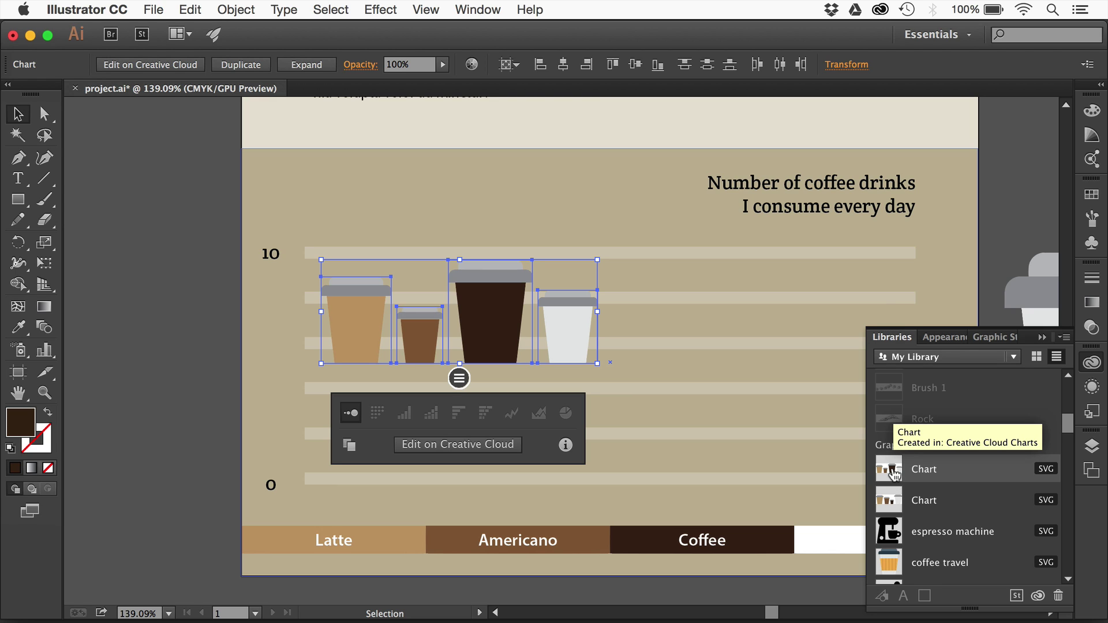
Step: Enlarge the four-cup chart to fill the graph area, then zoom to fit the whole artboard
{"action": "left_click", "coordinate": [1093, 362]}
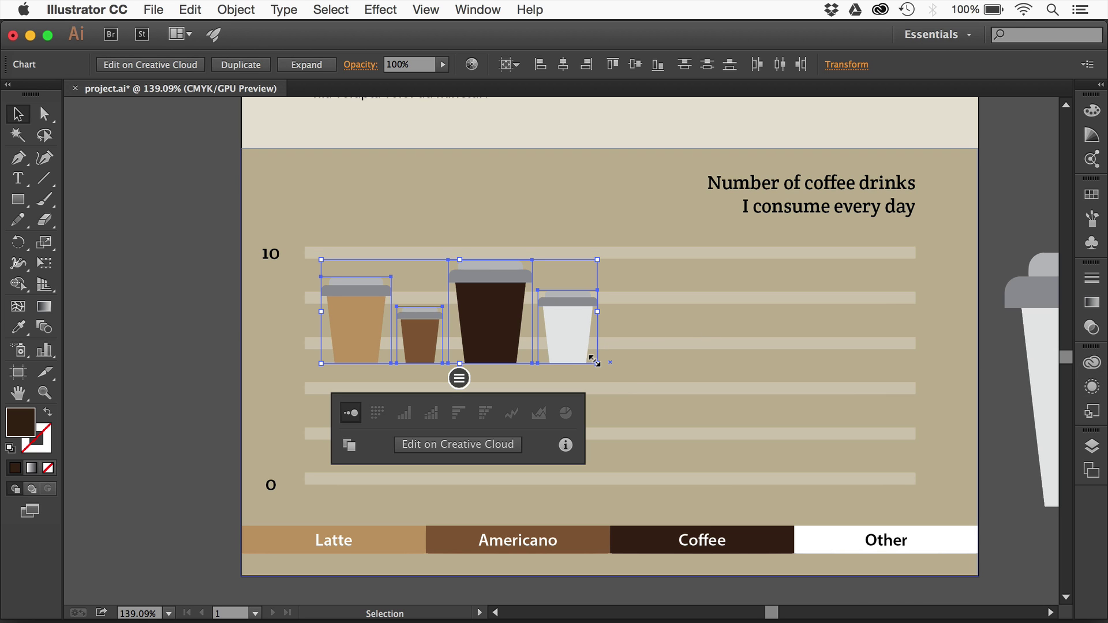
{"action": "left_click_drag", "start_coordinate": [593, 360], "coordinate": [907, 508]}
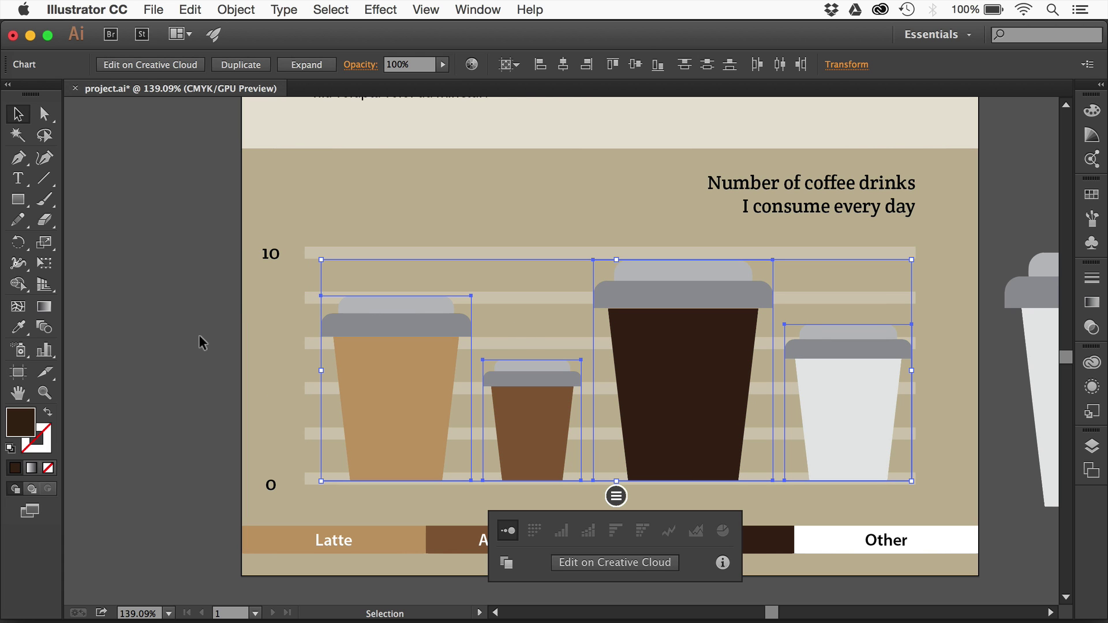
{"action": "left_click", "coordinate": [193, 362]}
{"action": "left_click_drag", "start_coordinate": [192, 362], "coordinate": [181, 275]}
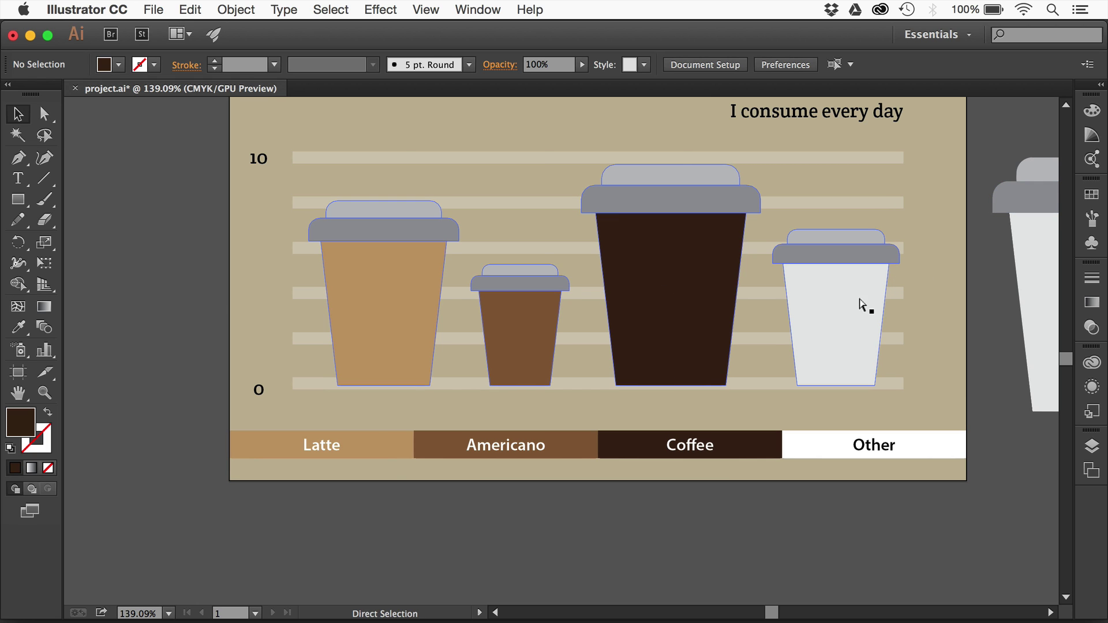
{"action": "key", "text": "super+0"}
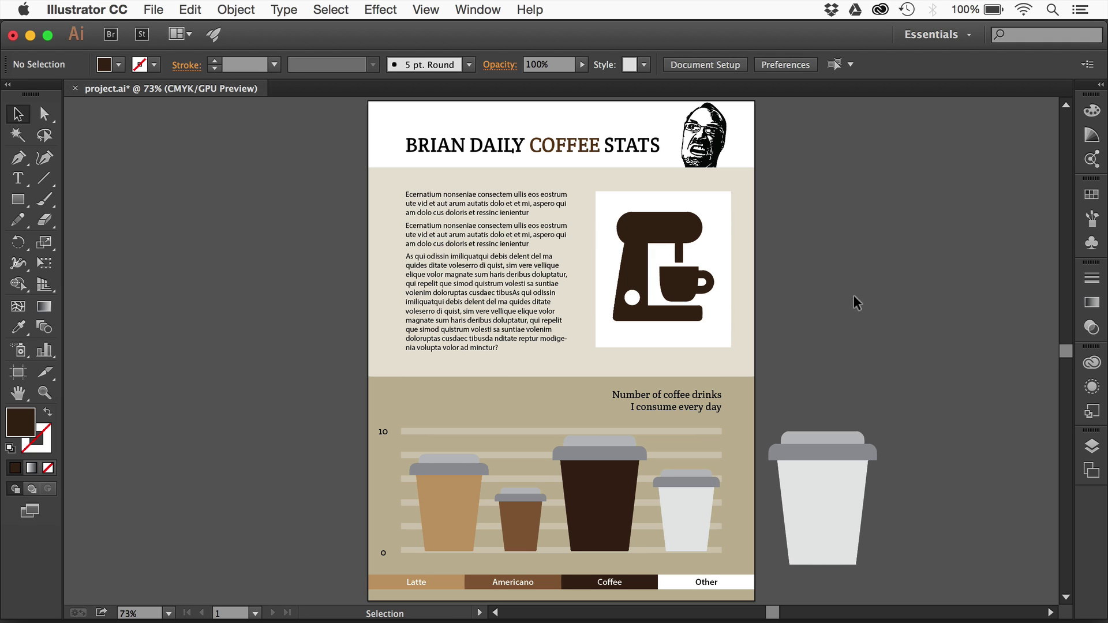